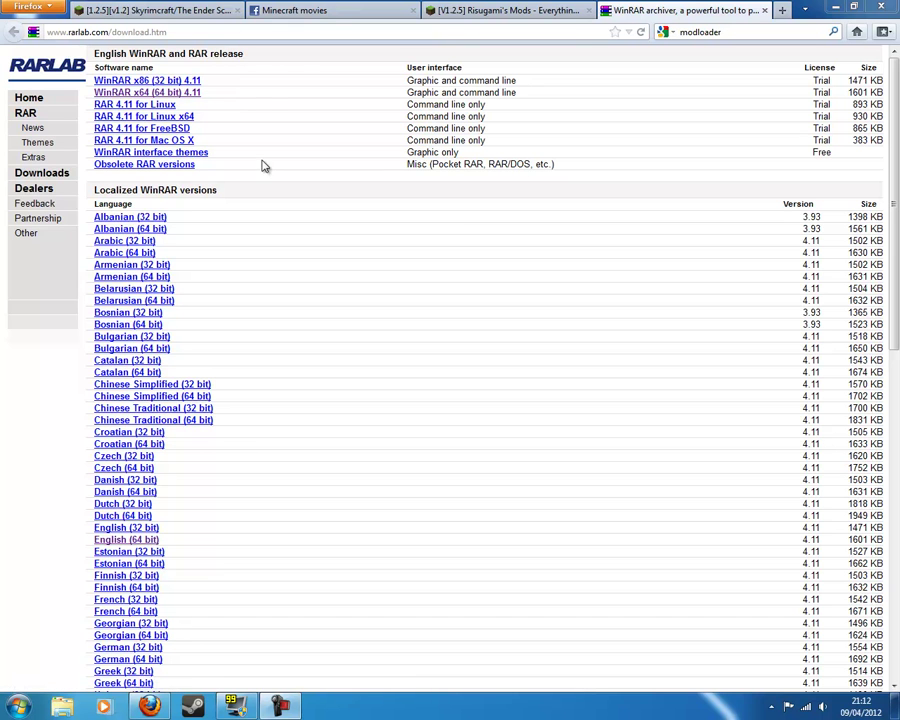
Step: Read the Windows install steps in Risugami's Mods thread, then close the ad page tab
{"action": "left_click", "coordinate": [505, 10]}
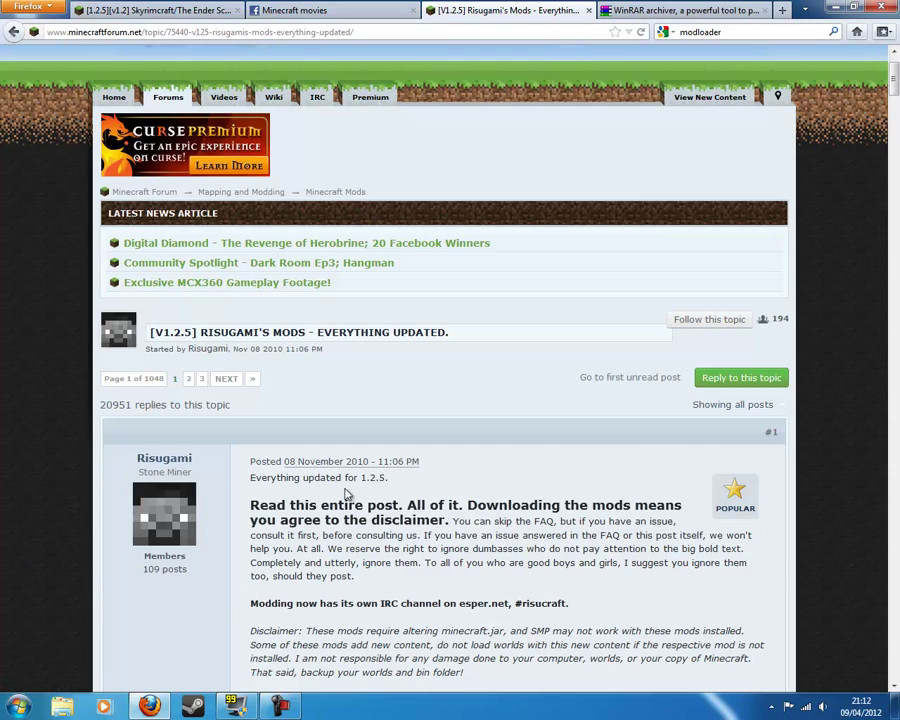
{"action": "scroll", "coordinate": [400, 503], "scroll_direction": "down", "scroll_amount": 15}
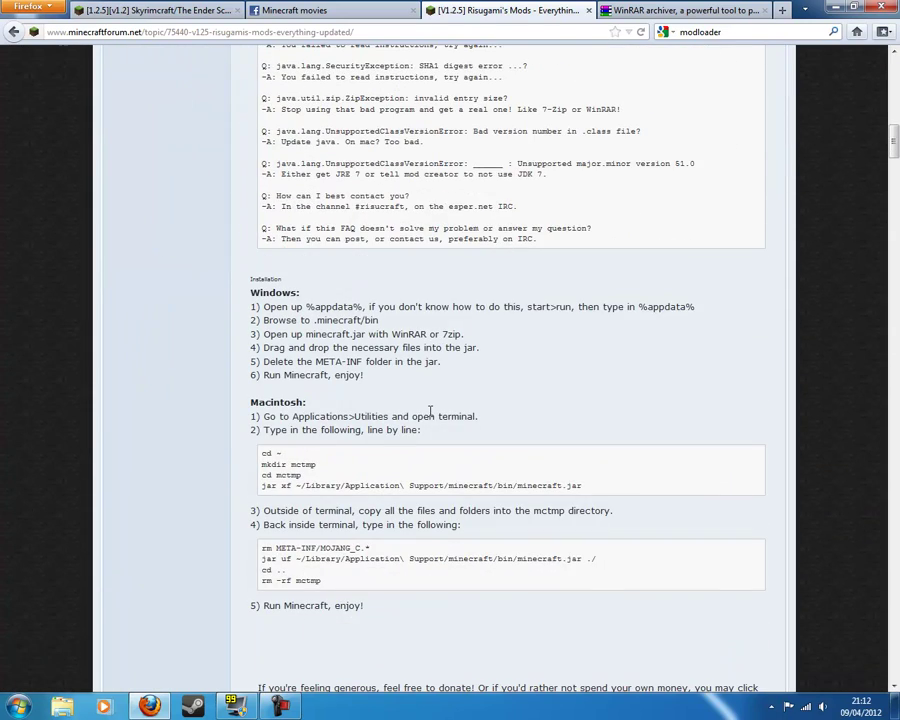
{"action": "scroll", "coordinate": [352, 368], "scroll_direction": "down", "scroll_amount": 8}
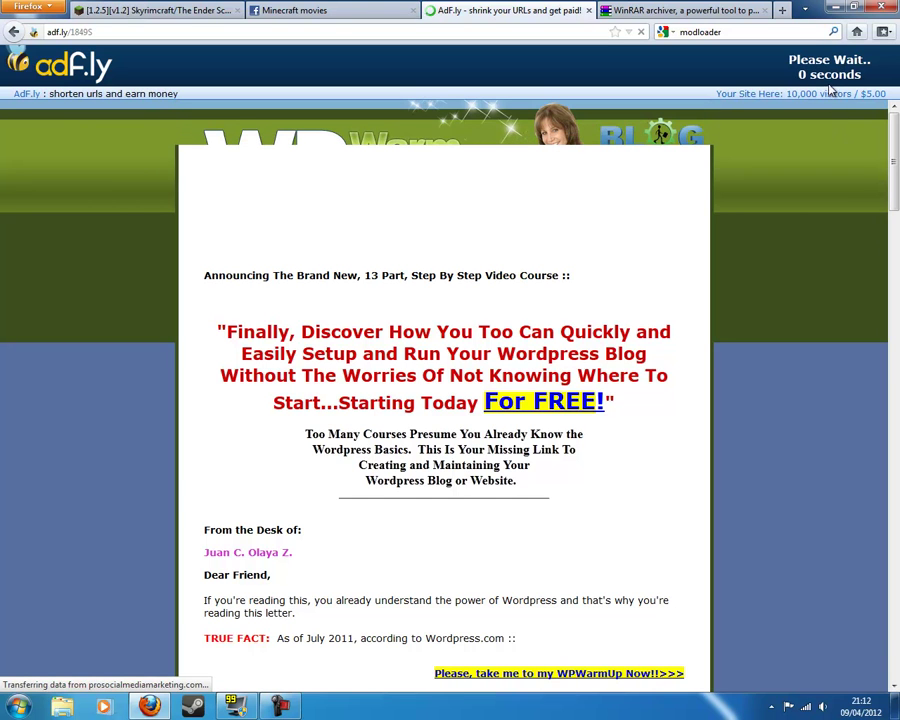
{"action": "left_click", "coordinate": [588, 10]}
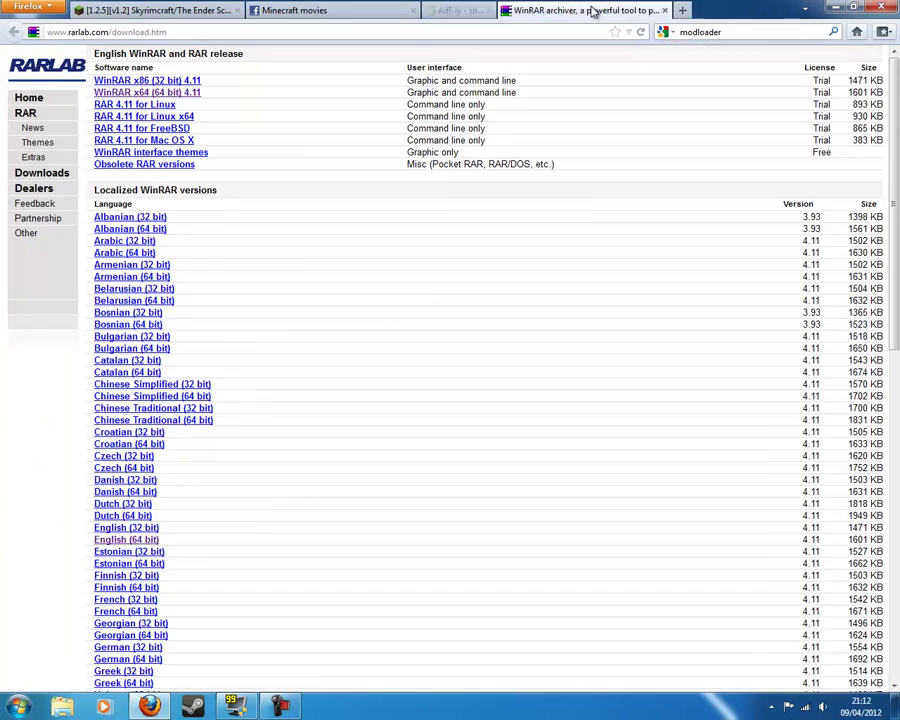
Step: Close the WinRAR tab and read the Skyrimcraft topic's Installation Instructions spoiler
{"action": "left_click", "coordinate": [589, 10]}
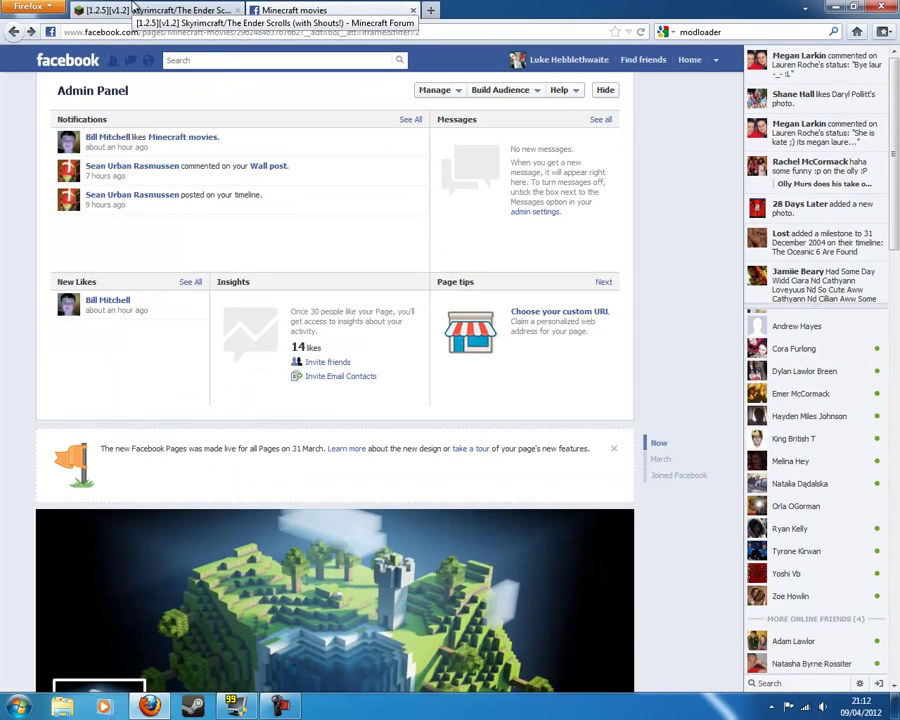
{"action": "left_click", "coordinate": [133, 9]}
{"action": "scroll", "coordinate": [450, 500], "scroll_direction": "up", "scroll_amount": 10}
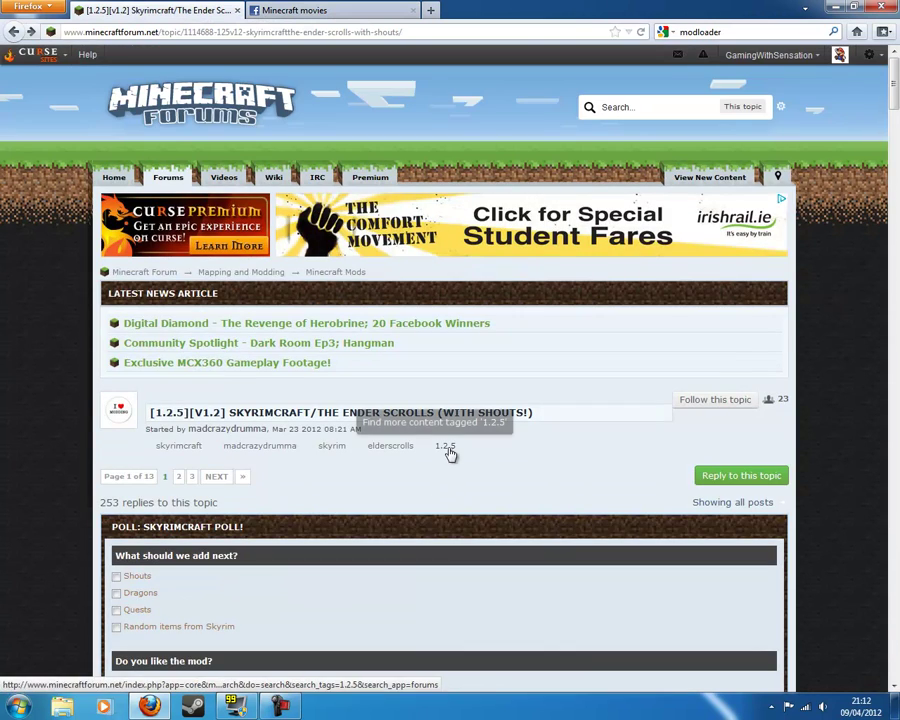
{"action": "scroll", "coordinate": [20, 310], "scroll_direction": "down", "scroll_amount": 5}
{"action": "scroll", "coordinate": [25, 302], "scroll_direction": "down", "scroll_amount": 10}
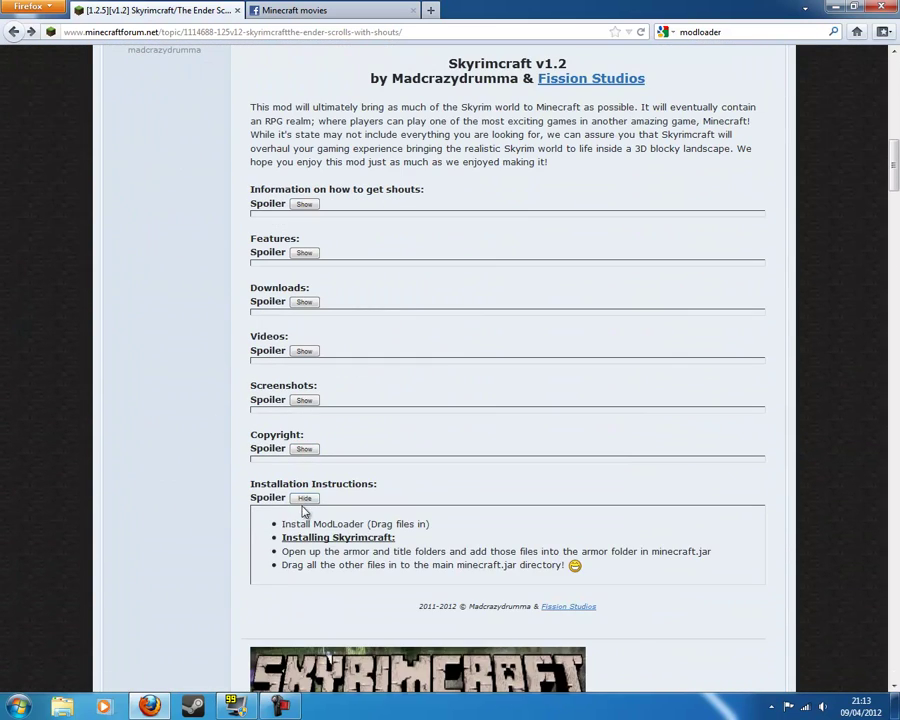
{"action": "left_click", "coordinate": [304, 499]}
{"action": "left_click", "coordinate": [304, 500]}
{"action": "scroll", "coordinate": [218, 472], "scroll_direction": "down", "scroll_amount": 1}
{"action": "left_click", "coordinate": [304, 418]}
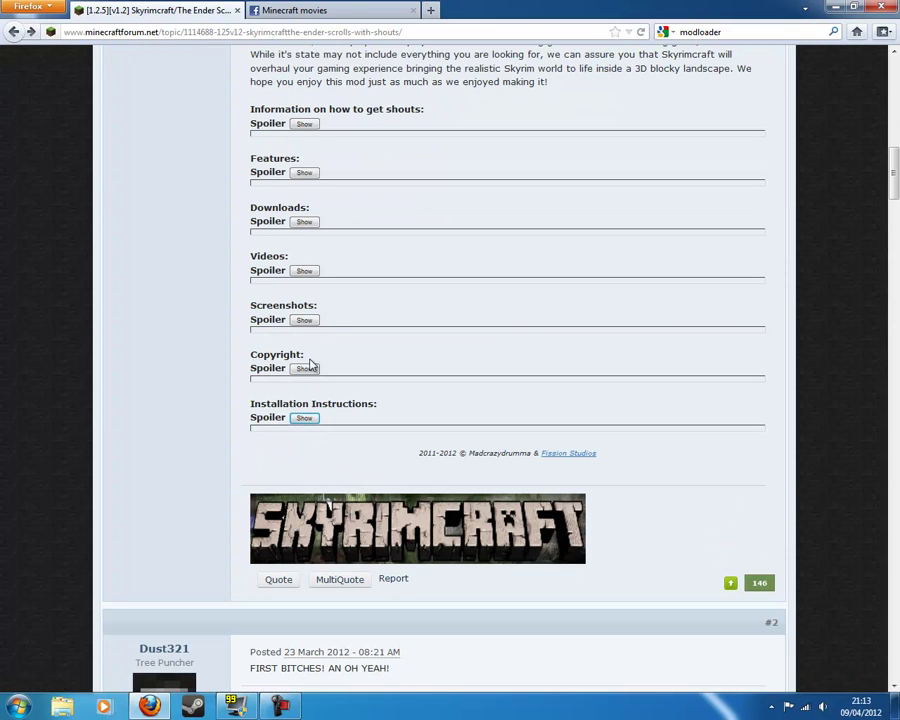
Step: Open the Skyrimcraft v1.2 download link from the Downloads spoiler, then close its ad tab
{"action": "left_click", "coordinate": [309, 227]}
{"action": "left_click", "coordinate": [480, 255]}
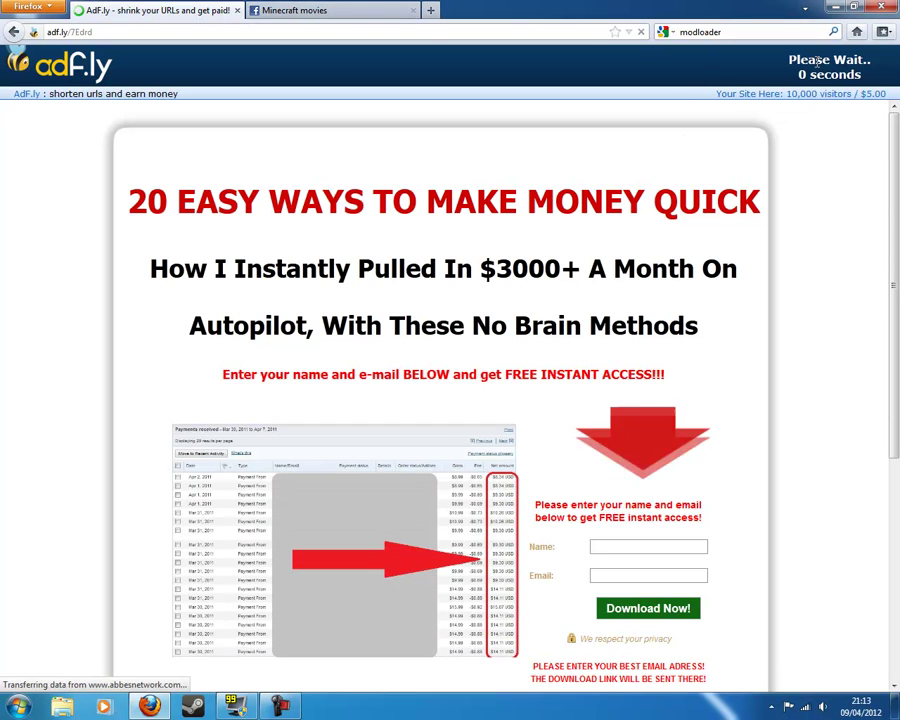
{"action": "left_click", "coordinate": [237, 10]}
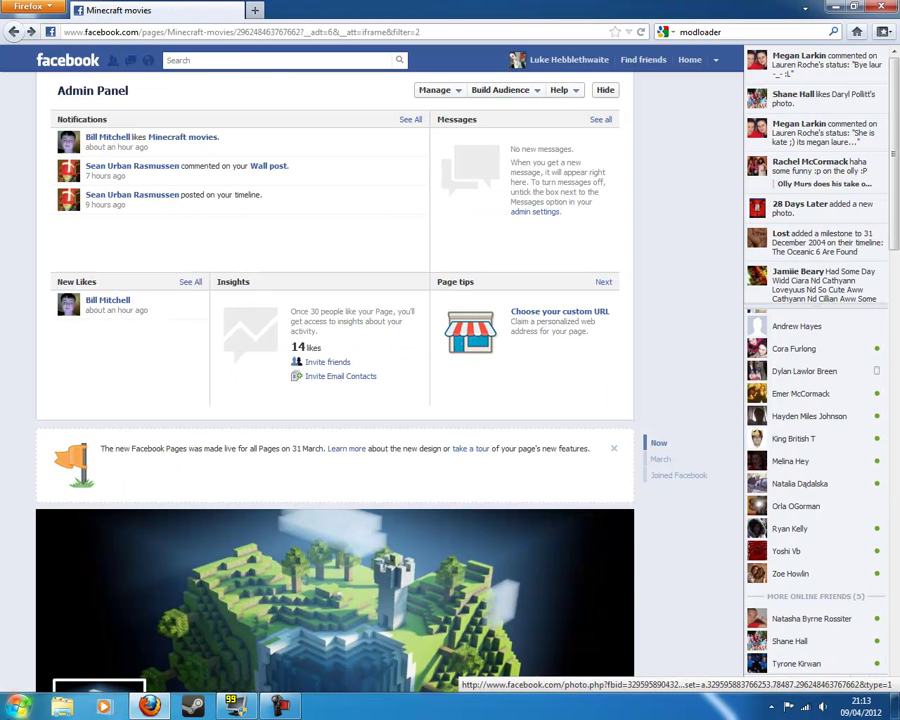
Step: Enter %appdata% in the Start menu search box
{"action": "left_click", "coordinate": [18, 707]}
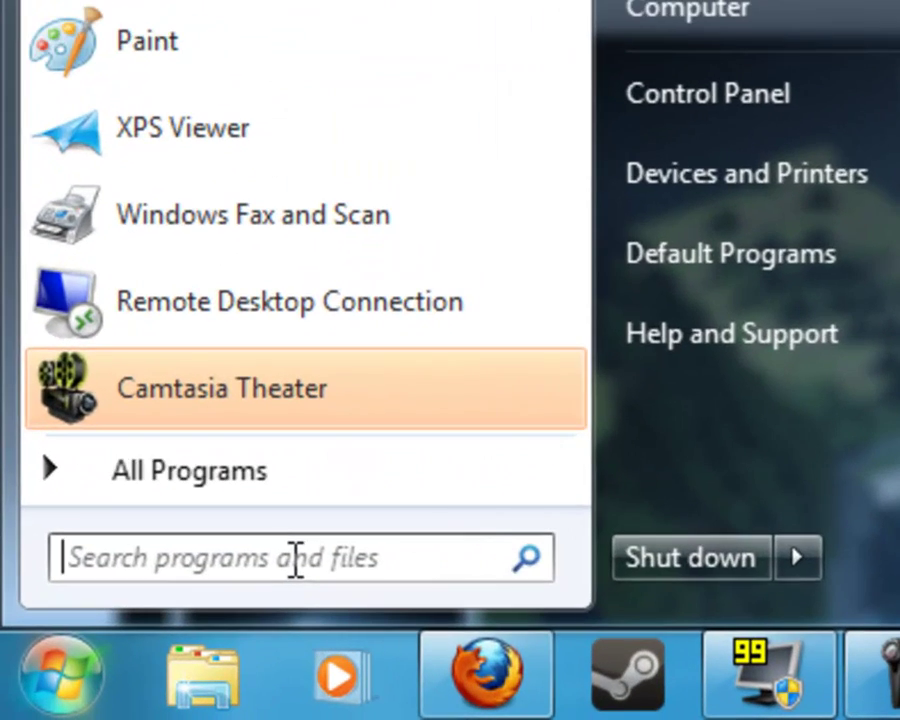
{"action": "type", "text": "%"}
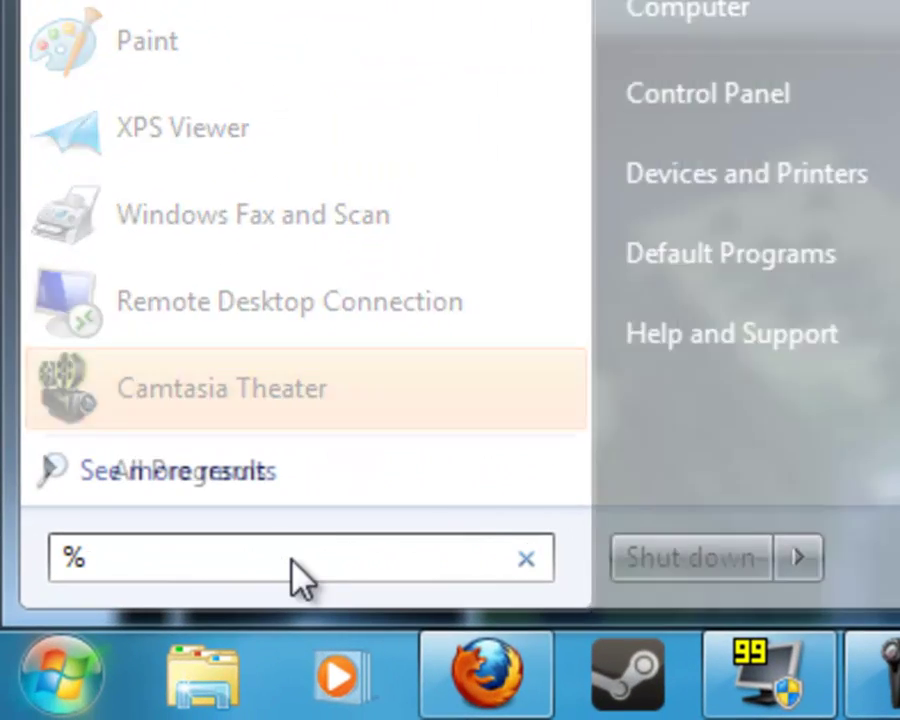
{"action": "type", "text": "appdata"}
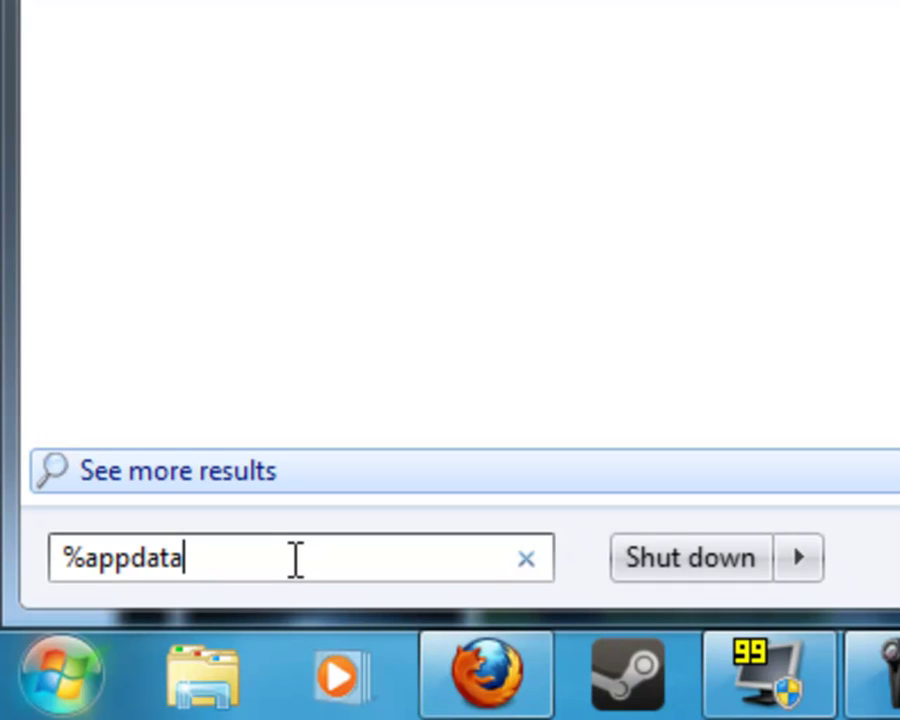
{"action": "type", "text": "%"}
Step: Open AppData Roaming, go into .minecraft\bin, and select the minecraft jar file
{"action": "key", "text": "Return"}
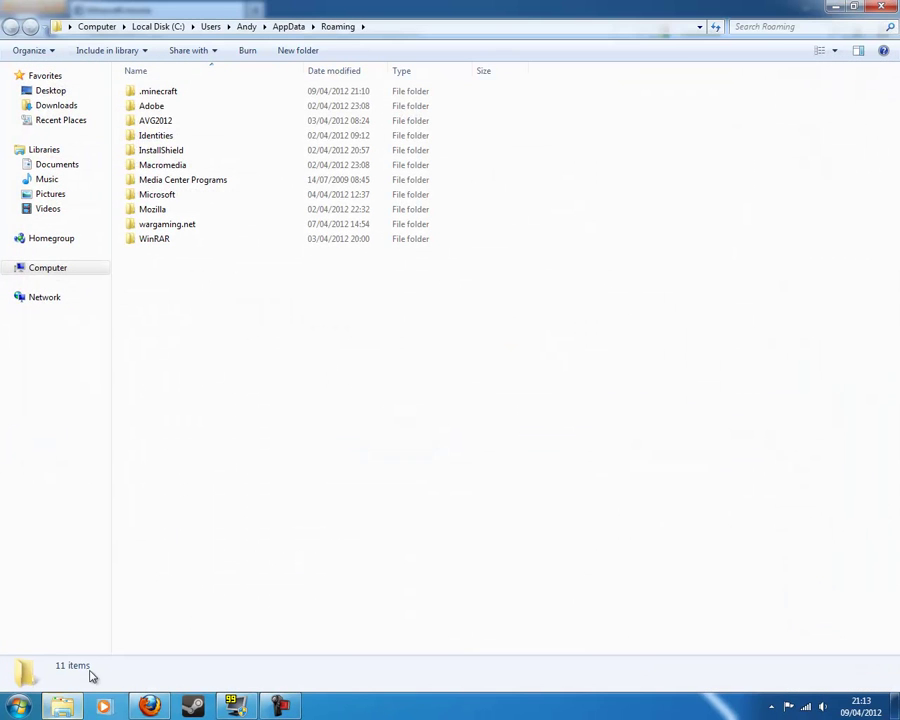
{"action": "left_click", "coordinate": [284, 98]}
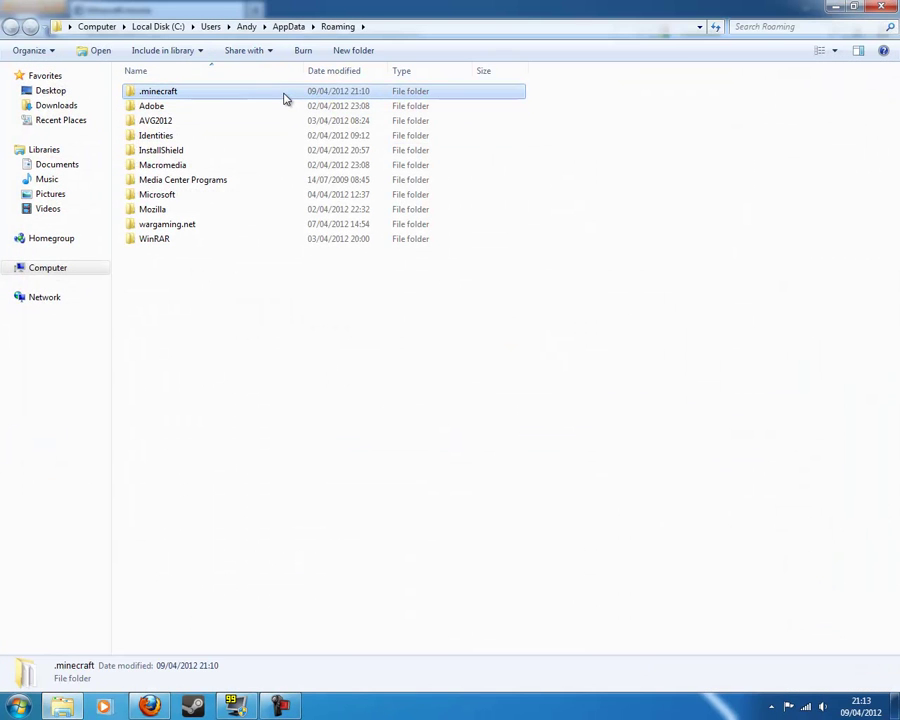
{"action": "double_click", "coordinate": [284, 98]}
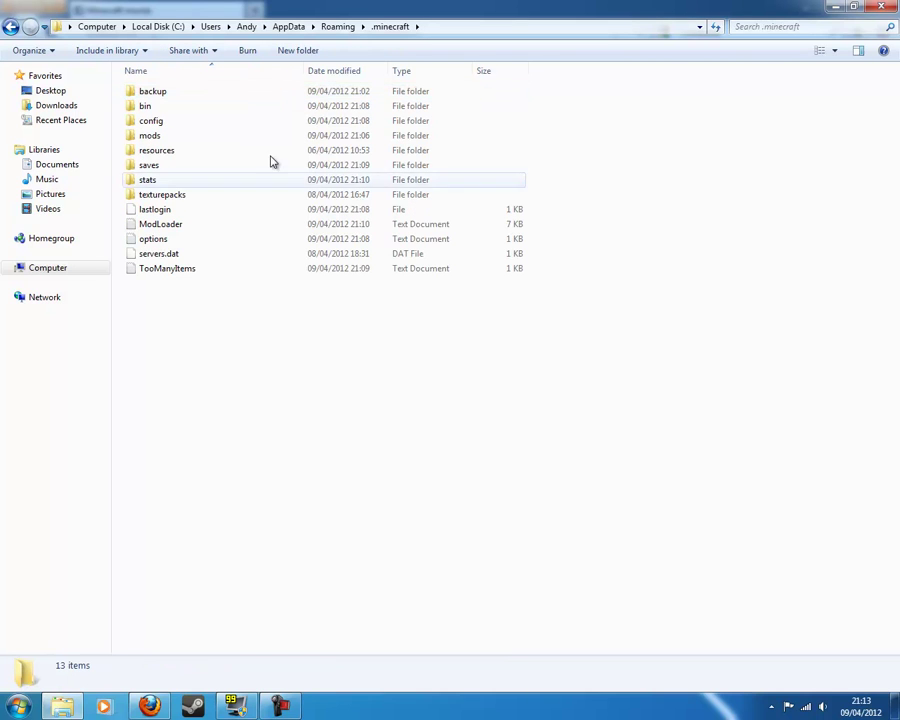
{"action": "double_click", "coordinate": [208, 105]}
{"action": "left_click", "coordinate": [180, 170]}
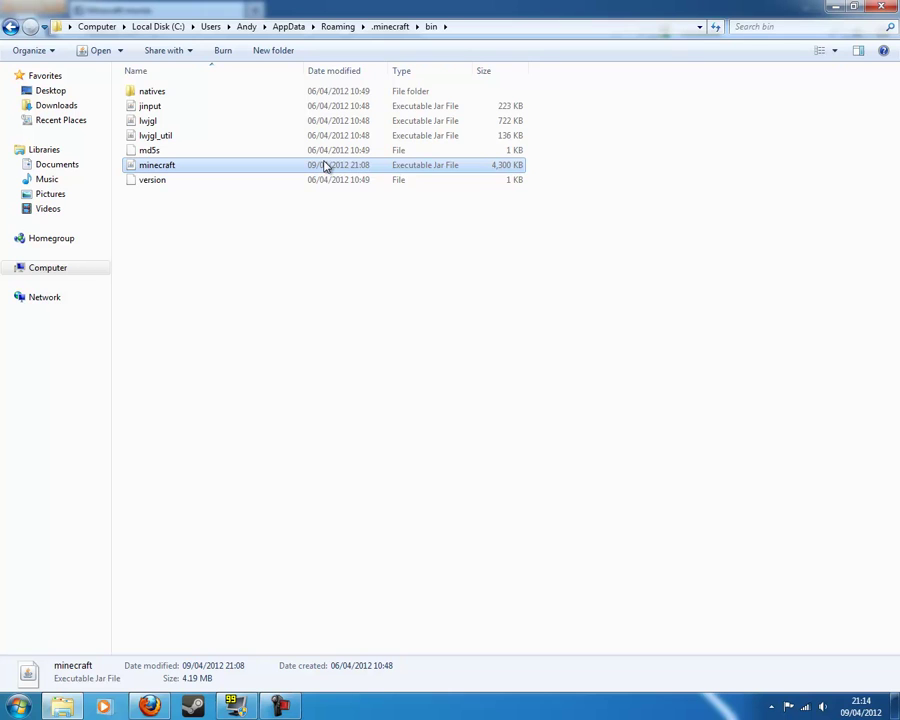
Step: Copy minecraft.jar and return to the .minecraft folder
{"action": "right_click", "coordinate": [324, 166]}
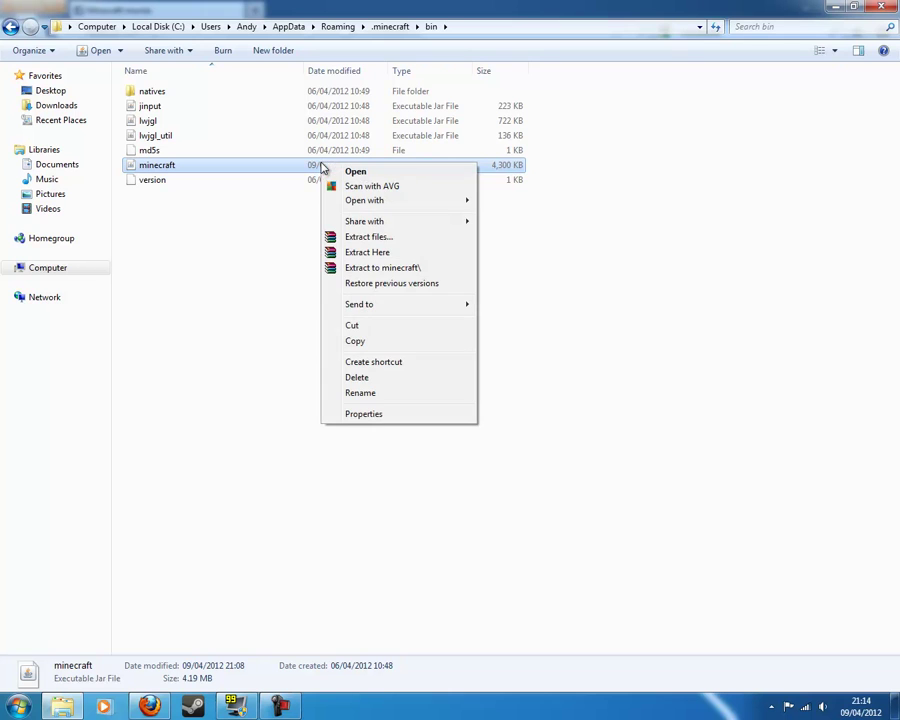
{"action": "left_click", "coordinate": [376, 345]}
{"action": "left_click", "coordinate": [10, 27]}
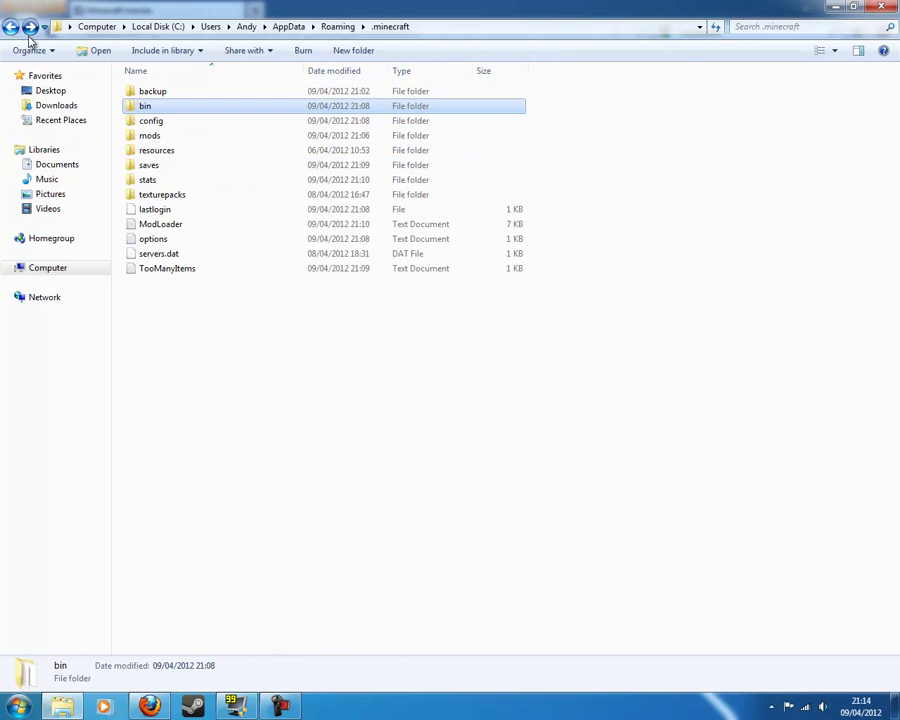
{"action": "left_click", "coordinate": [340, 496]}
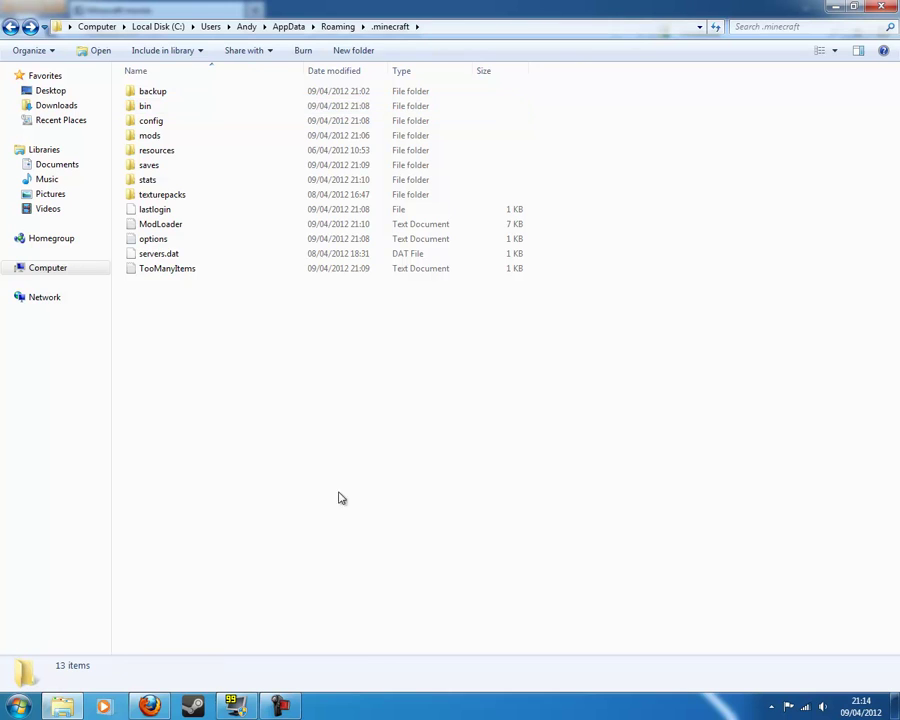
{"action": "right_click", "coordinate": [248, 427]}
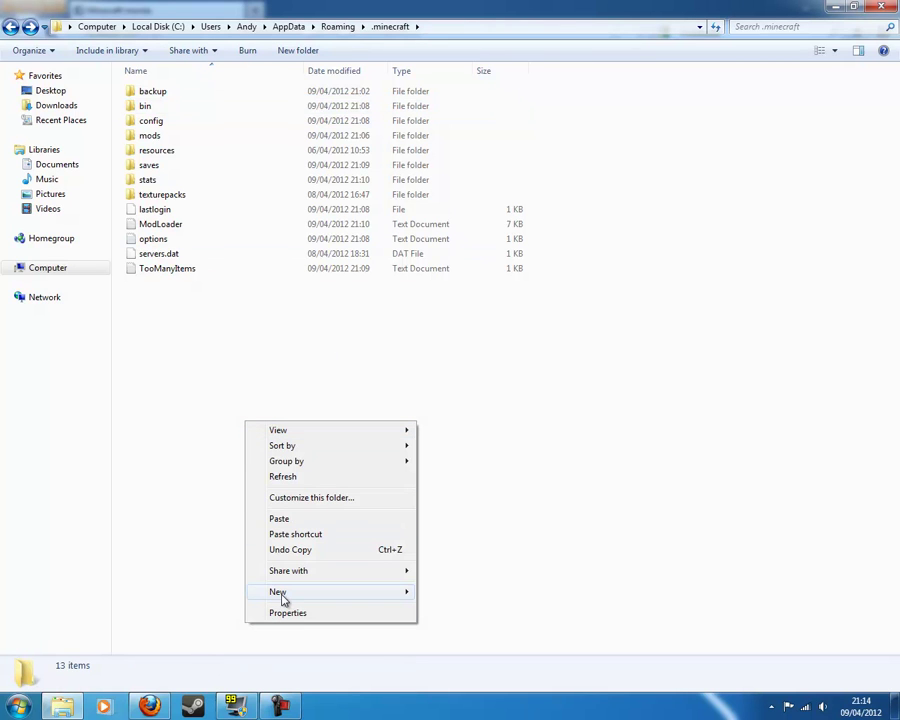
{"action": "mouse_move", "coordinate": [283, 598]}
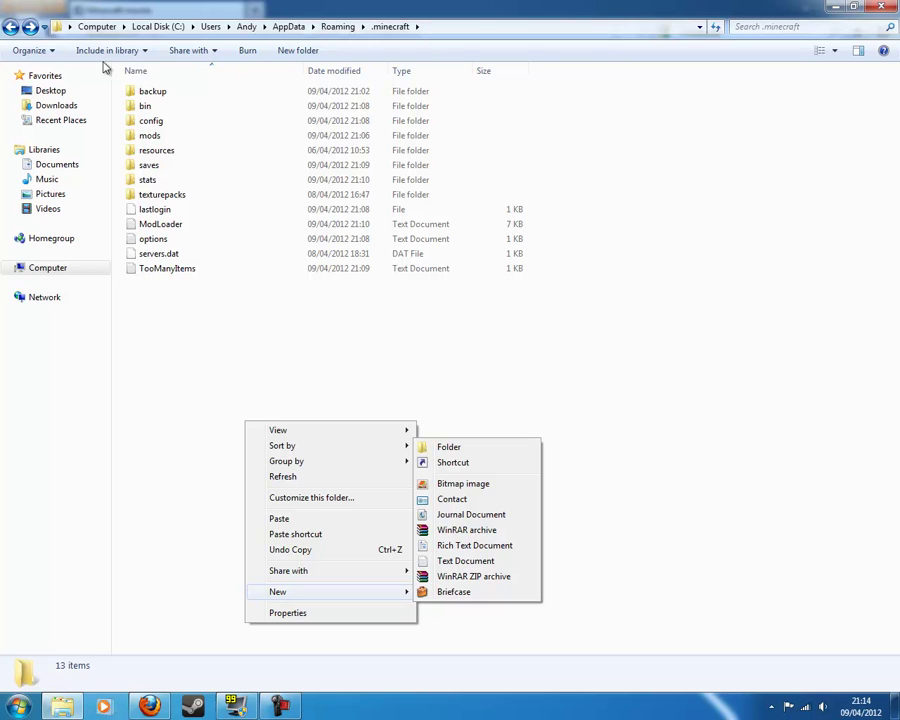
Step: Verify the backup folder holds the 3,880 KB minecraft jar, then return to .minecraft
{"action": "left_click", "coordinate": [165, 91]}
{"action": "double_click", "coordinate": [167, 92]}
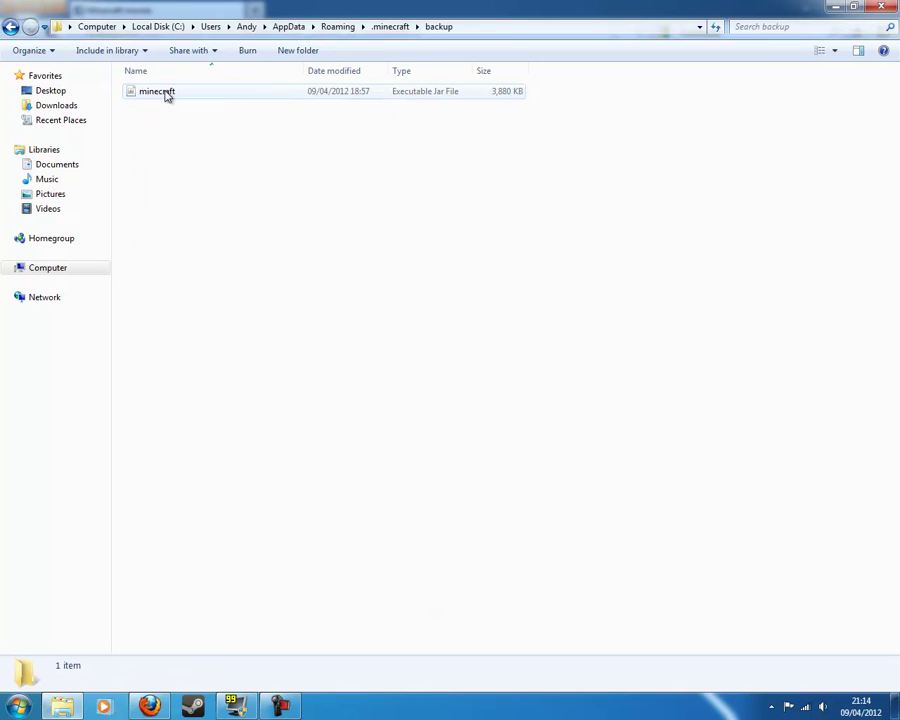
{"action": "right_click", "coordinate": [217, 207]}
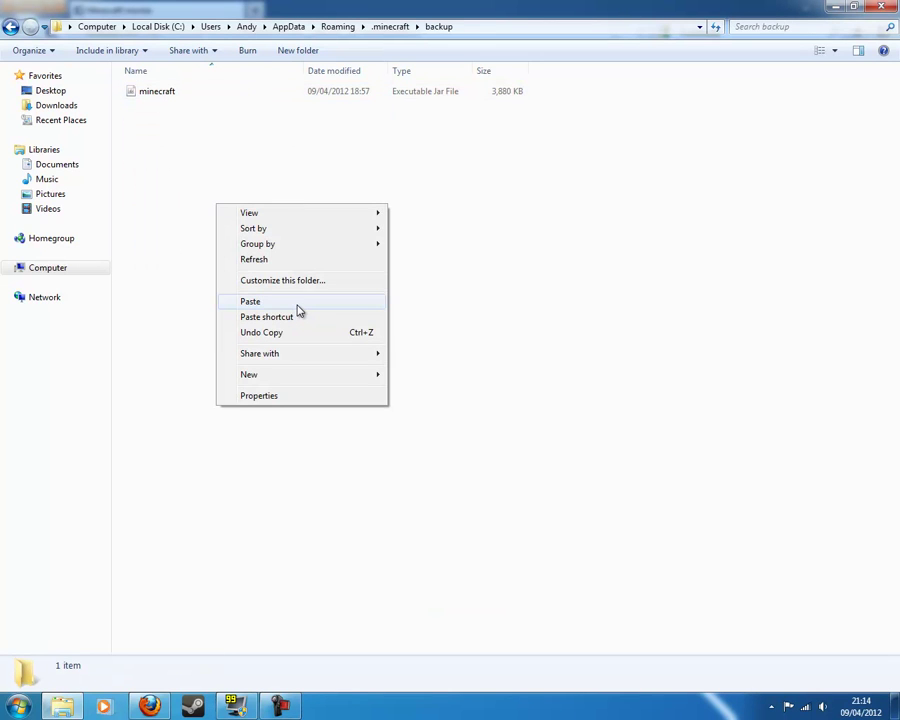
{"action": "key", "text": "Escape"}
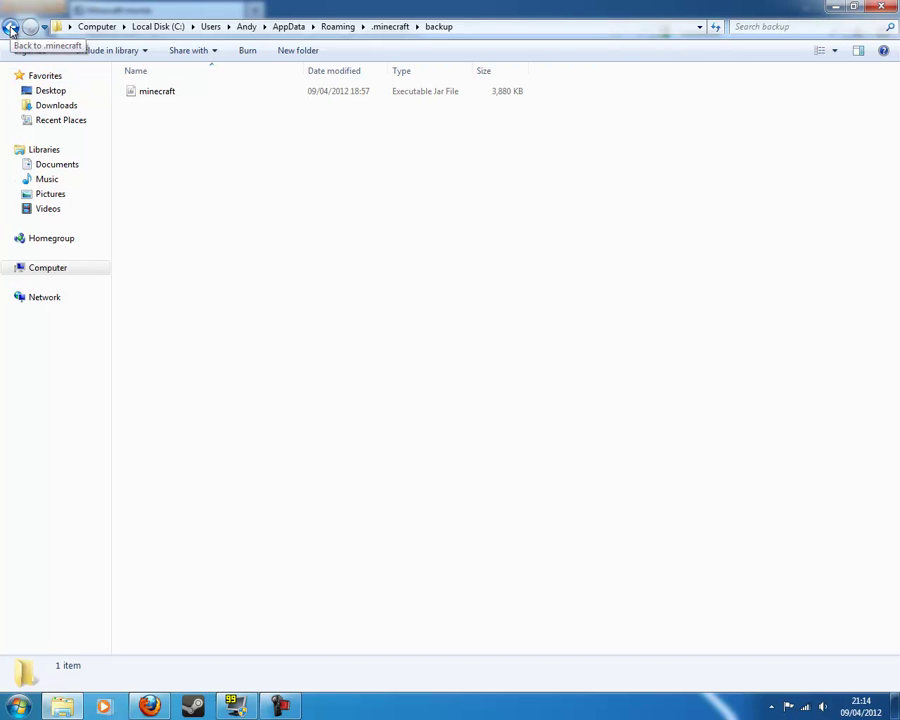
{"action": "left_click", "coordinate": [10, 28]}
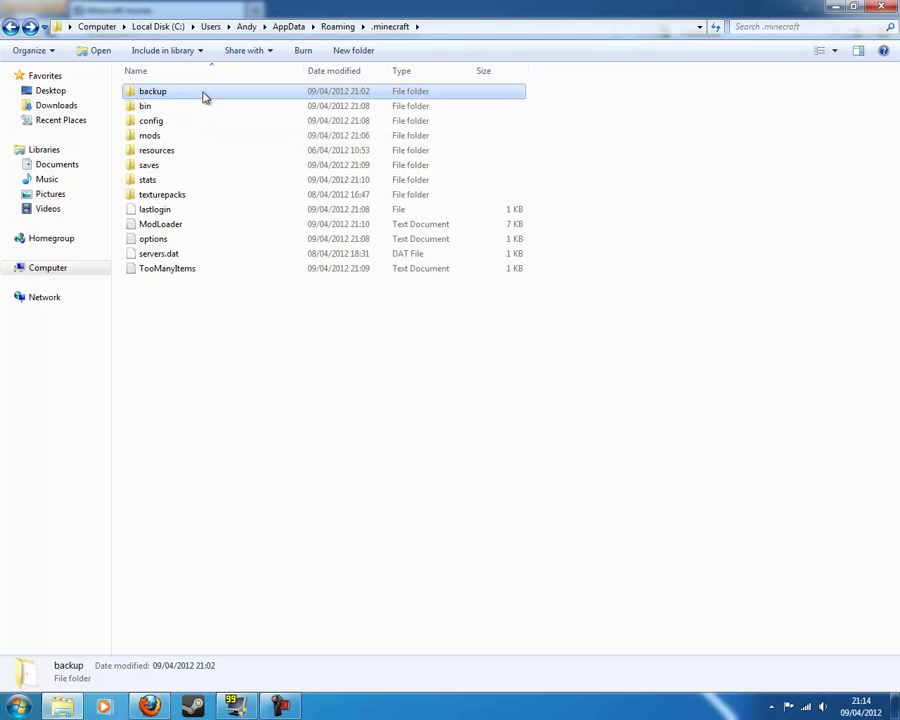
{"action": "double_click", "coordinate": [201, 93]}
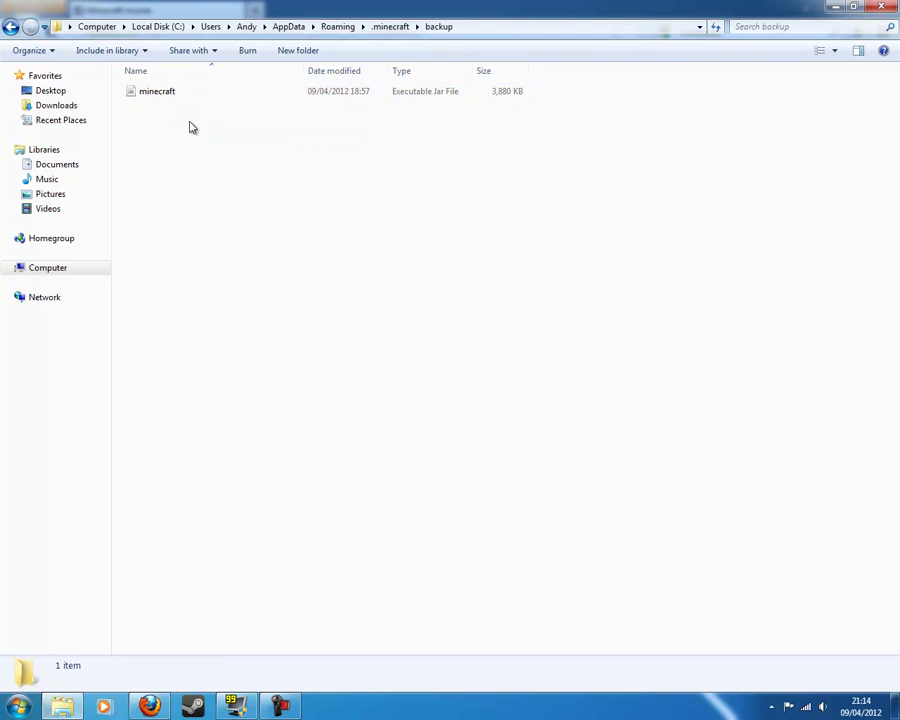
{"action": "left_click", "coordinate": [9, 27]}
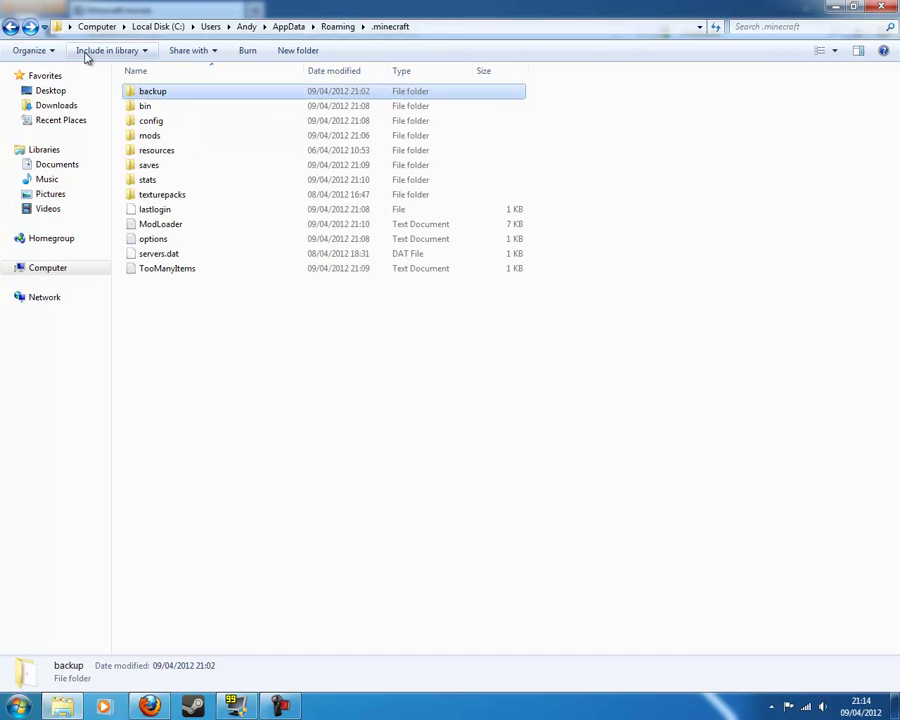
Step: Open minecraft.jar from the bin folder with WinRAR
{"action": "double_click", "coordinate": [182, 107]}
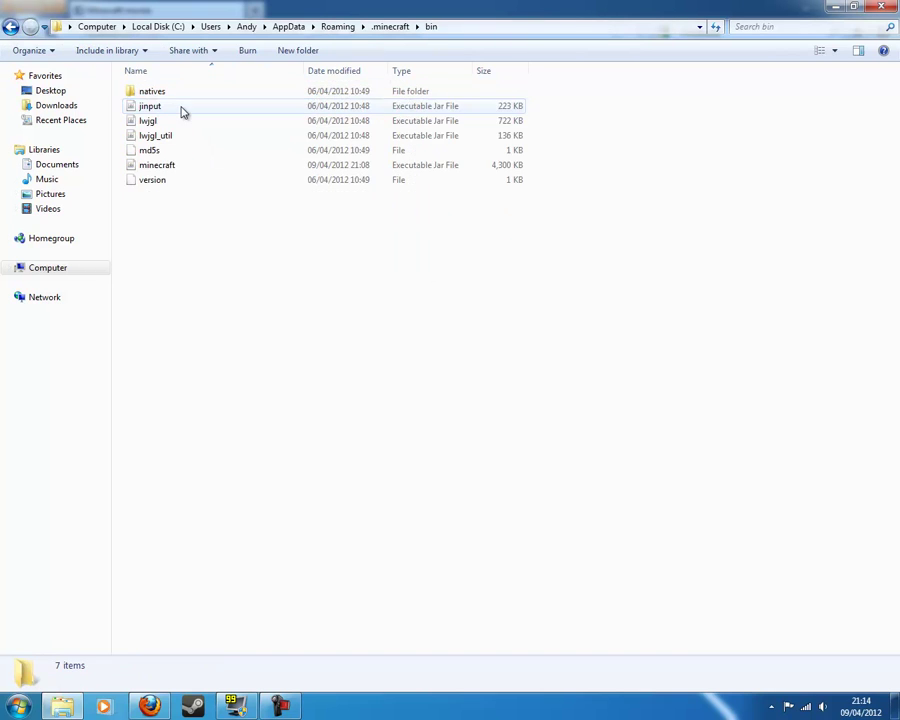
{"action": "left_click", "coordinate": [223, 174]}
{"action": "right_click", "coordinate": [222, 173]}
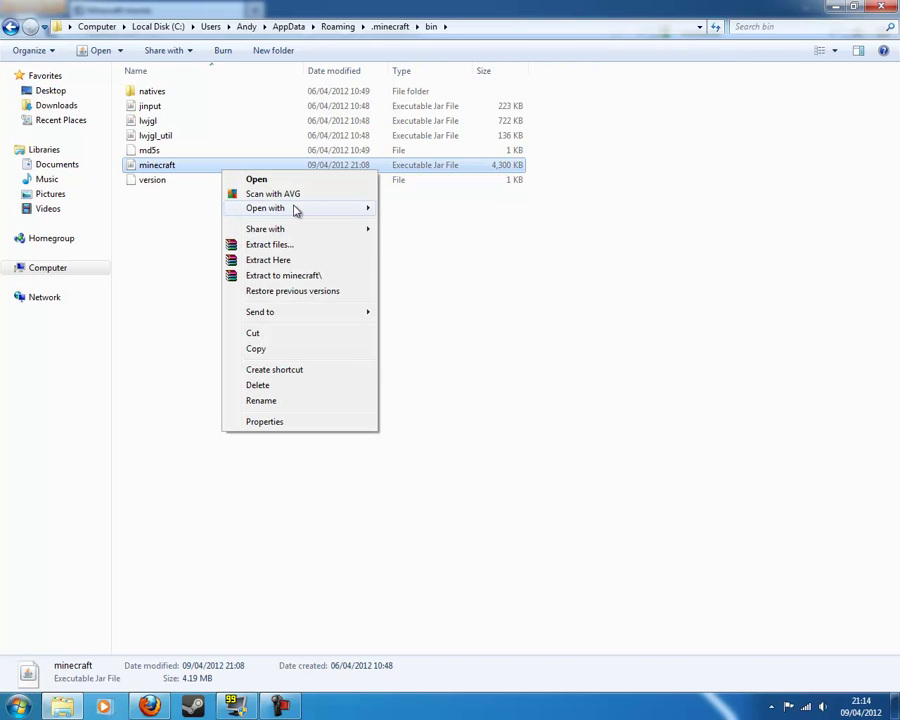
{"action": "mouse_move", "coordinate": [295, 209]}
{"action": "left_click", "coordinate": [418, 224]}
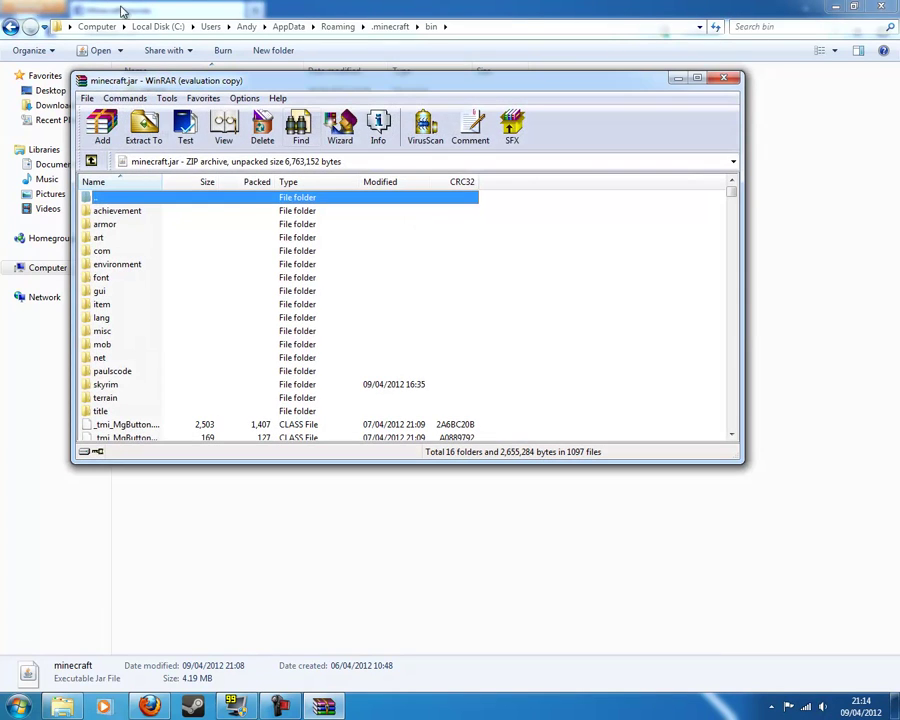
Step: Dock the minecraft.jar window to the left half and switch Explorer to Downloads
{"action": "left_click", "coordinate": [697, 78]}
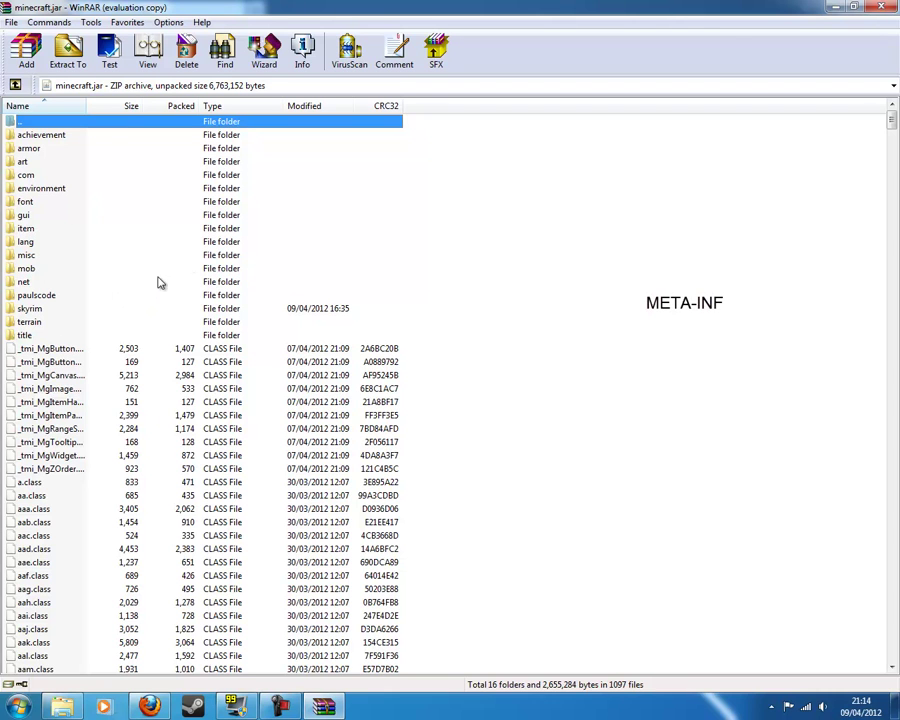
{"action": "left_click", "coordinate": [619, 221]}
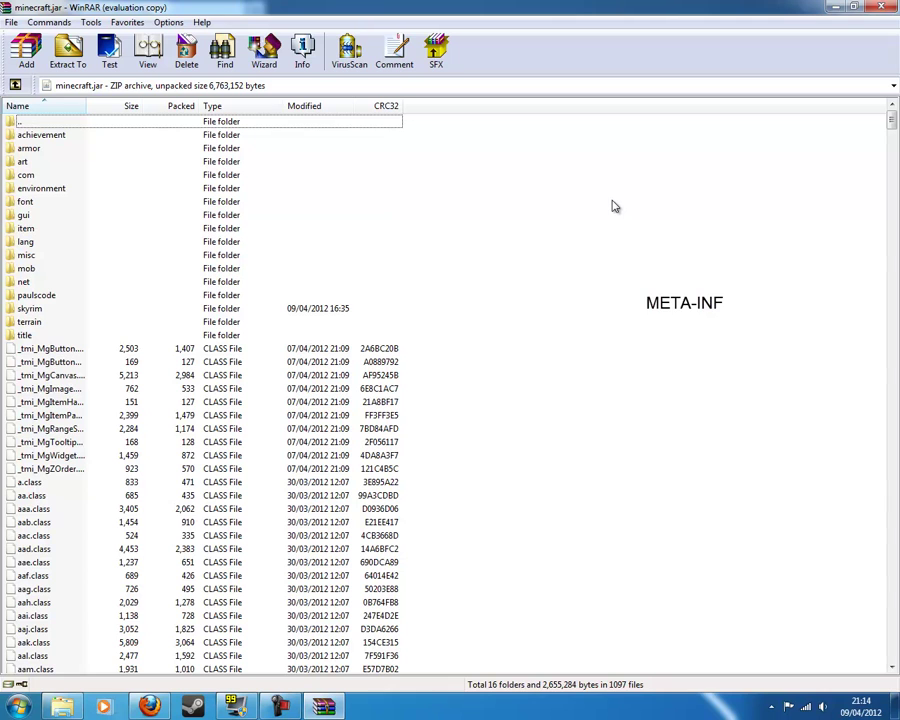
{"action": "right_click", "coordinate": [615, 206]}
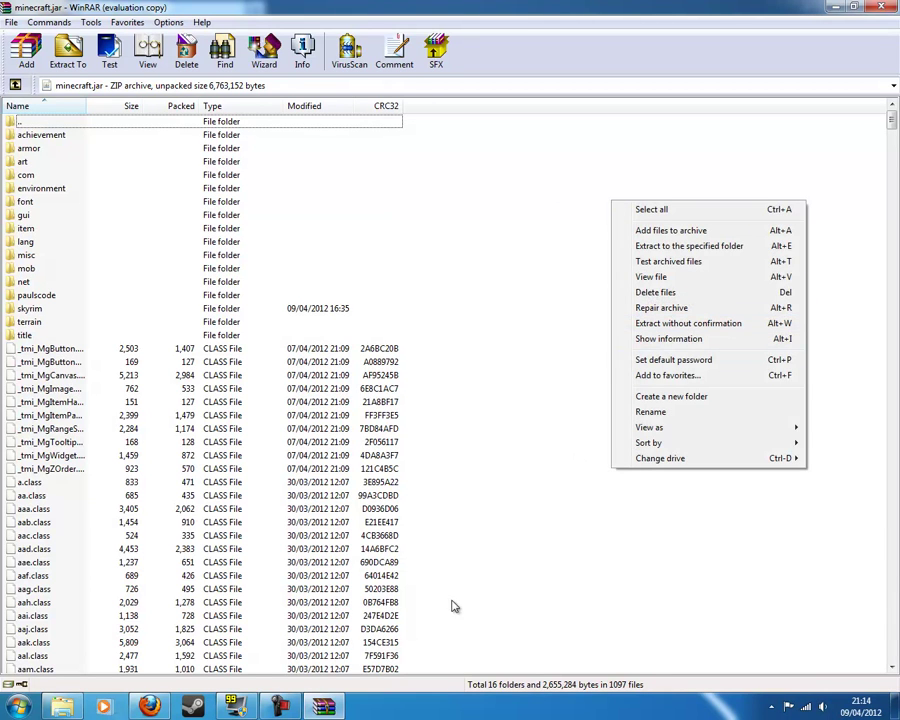
{"action": "left_click", "coordinate": [643, 505]}
{"action": "left_click", "coordinate": [853, 7]}
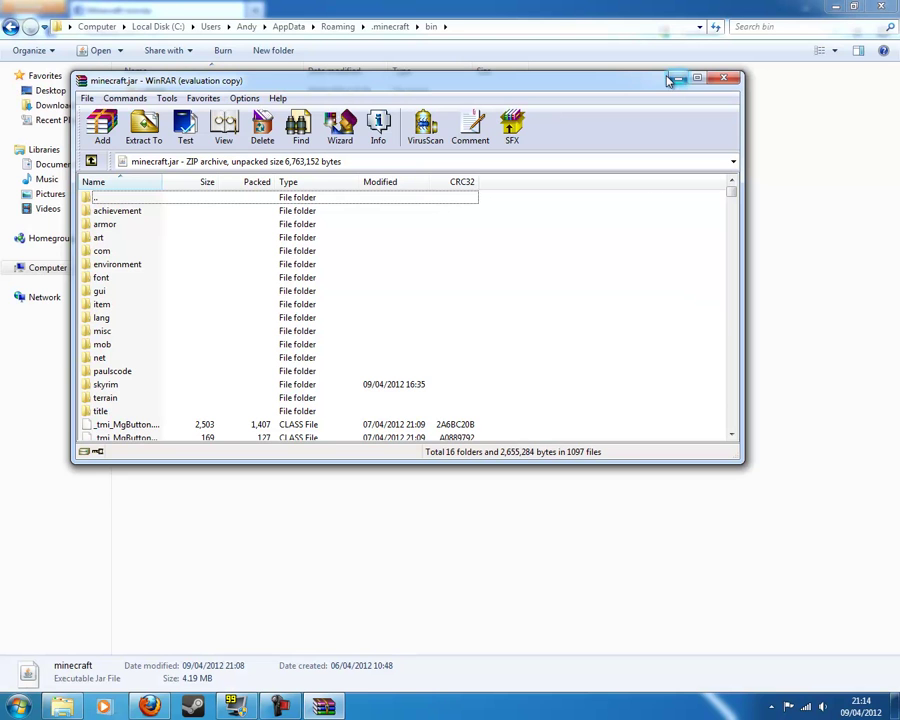
{"action": "left_click_drag", "start_coordinate": [633, 84], "coordinate": [3, 135]}
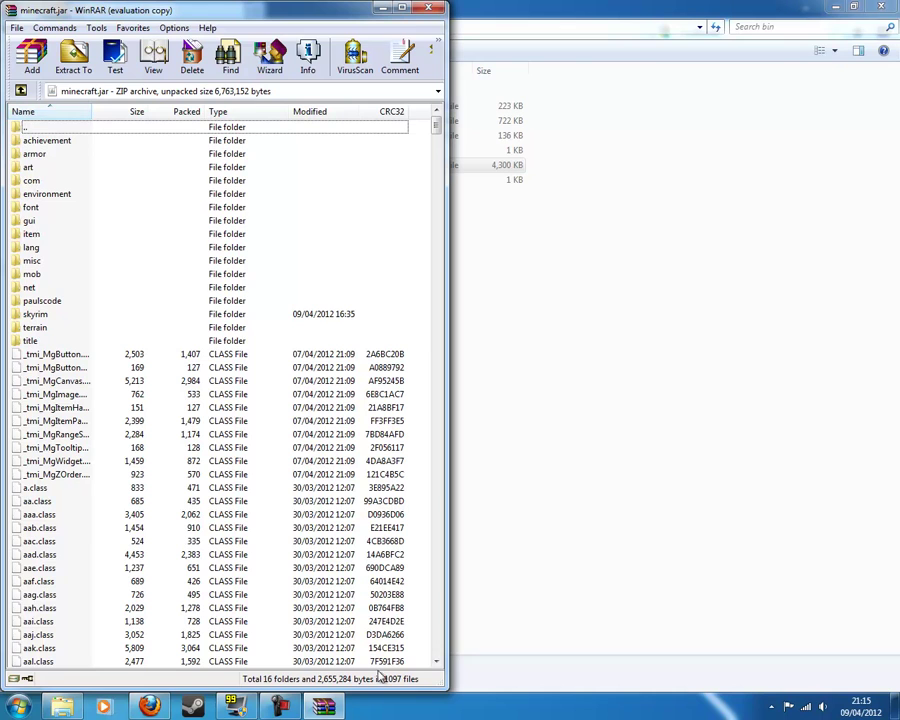
{"action": "left_click", "coordinate": [72, 709]}
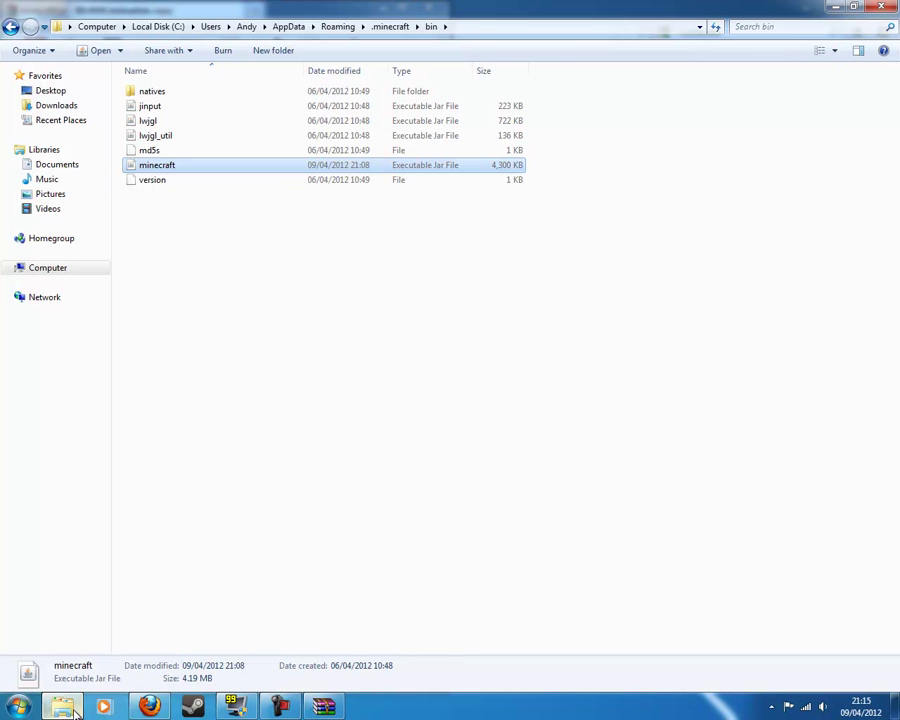
{"action": "left_click", "coordinate": [62, 105]}
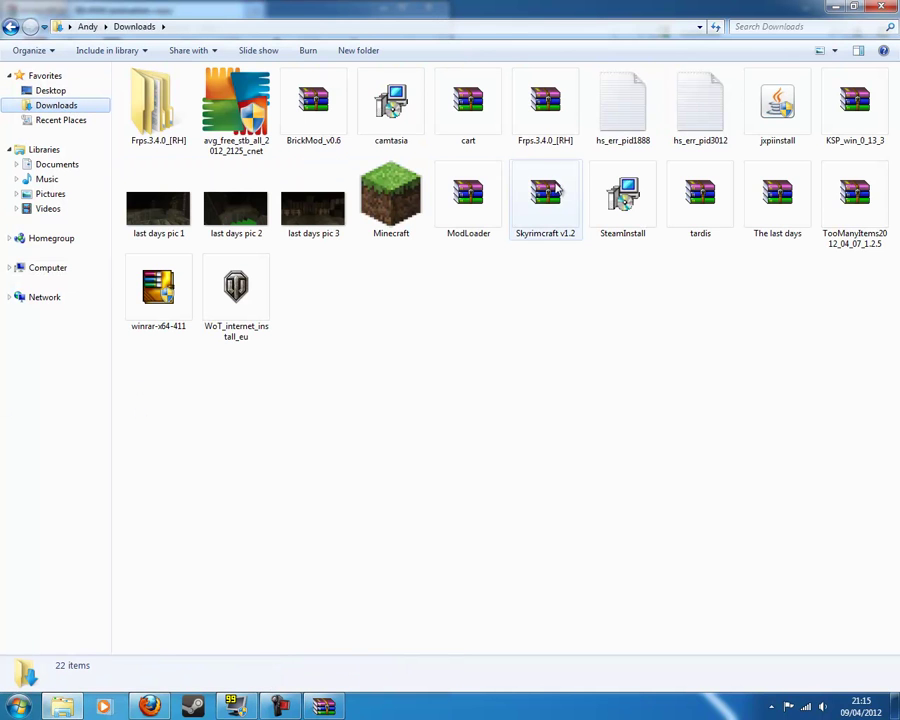
Step: Drag all 19 ModLoader.zip class files into minecraft.jar, then close ModLoader.zip
{"action": "double_click", "coordinate": [490, 205]}
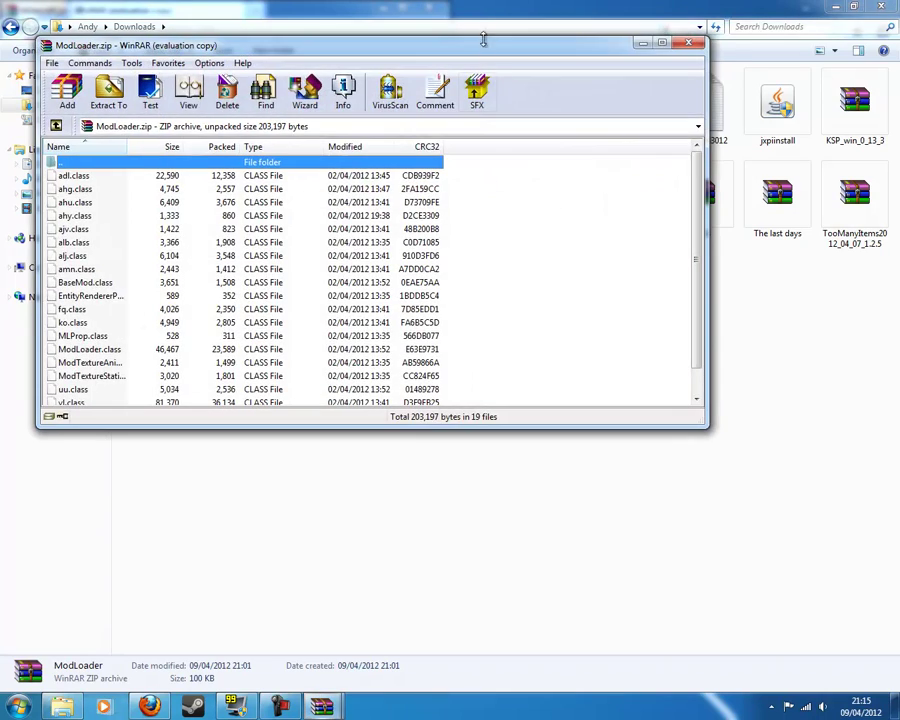
{"action": "left_click_drag", "start_coordinate": [484, 40], "coordinate": [896, 212]}
{"action": "mouse_move", "coordinate": [322, 708]}
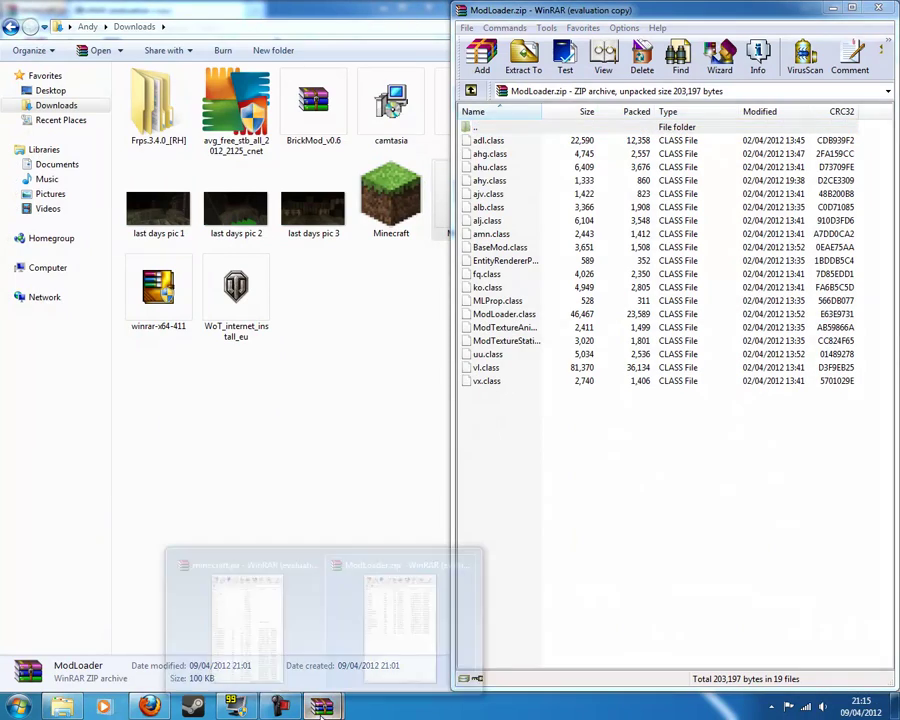
{"action": "left_click", "coordinate": [245, 615]}
{"action": "left_click_drag", "start_coordinate": [591, 575], "coordinate": [608, 302]}
{"action": "left_click_drag", "start_coordinate": [47, 290], "coordinate": [585, 330]}
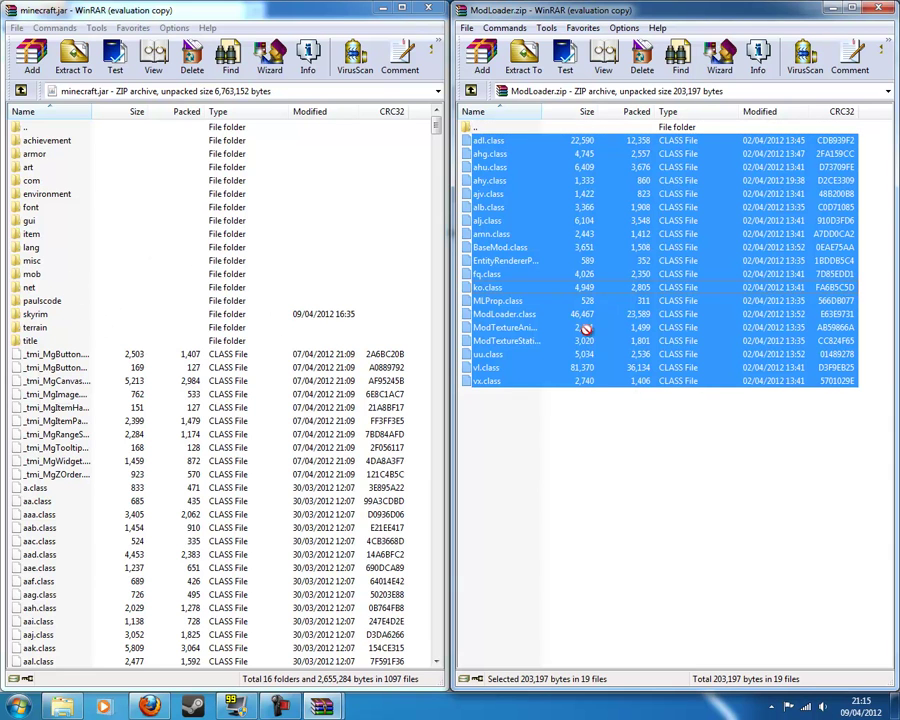
{"action": "left_click", "coordinate": [879, 9]}
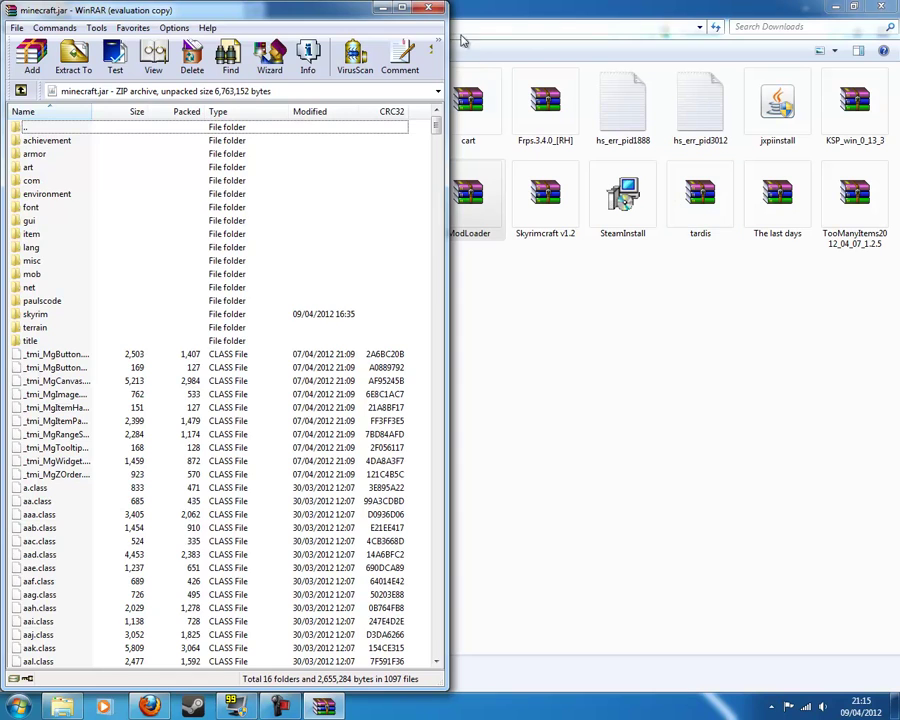
Step: Open Skyrimcraft v1.2.zip docked on the right, with minecraft.jar on the left
{"action": "left_click", "coordinate": [386, 11]}
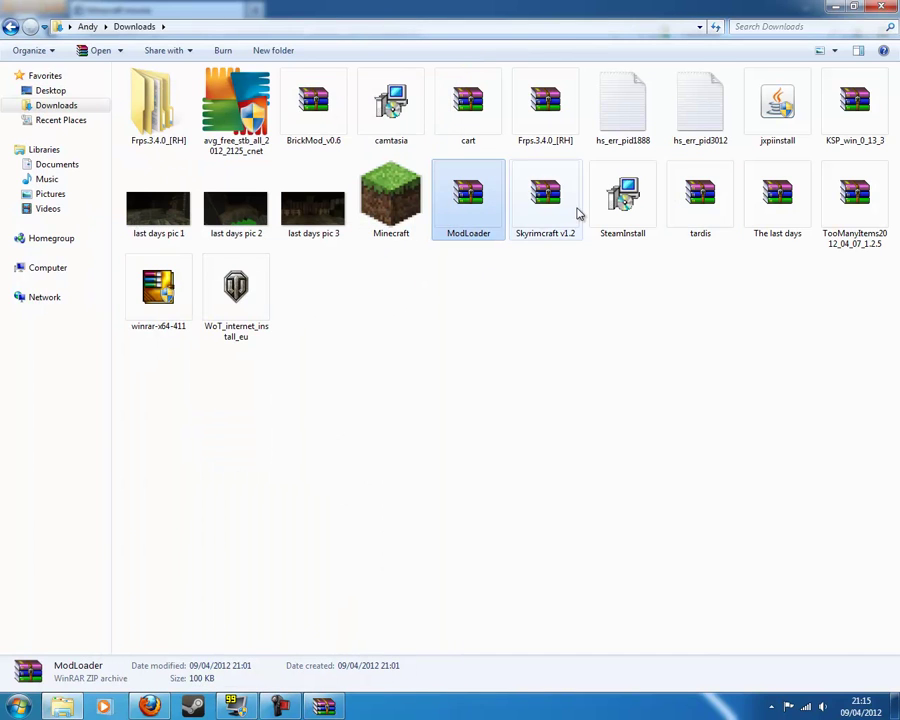
{"action": "double_click", "coordinate": [578, 213]}
{"action": "key", "text": "super+Right"}
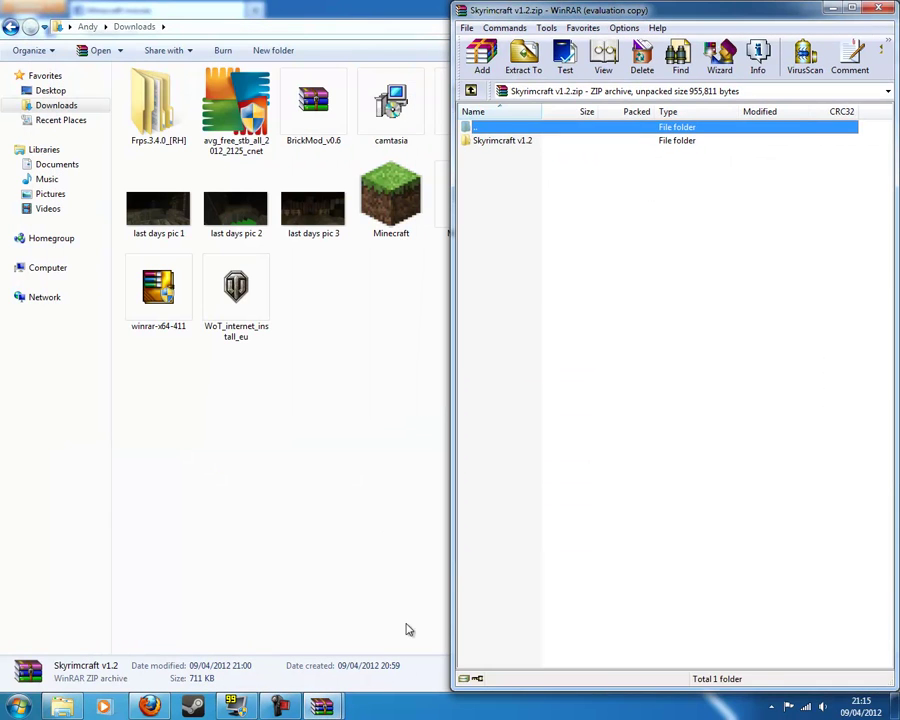
{"action": "left_click", "coordinate": [321, 707]}
{"action": "left_click", "coordinate": [258, 648]}
Step: Drag daedric_1.png and daedric_2.png from the mod's armor folder into minecraft.jar's armor folder
{"action": "double_click", "coordinate": [502, 140]}
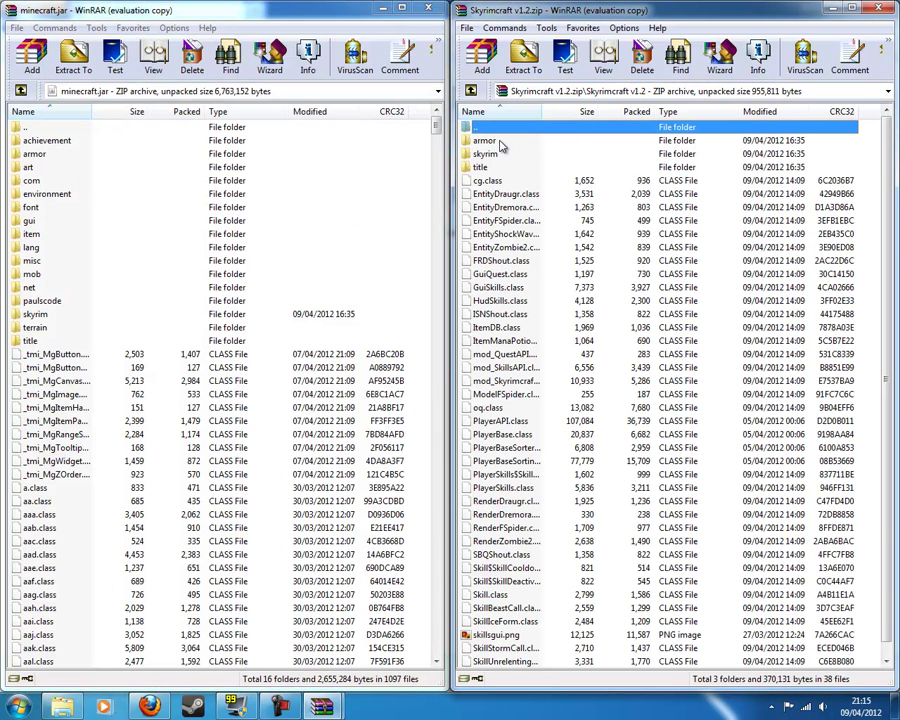
{"action": "double_click", "coordinate": [500, 142]}
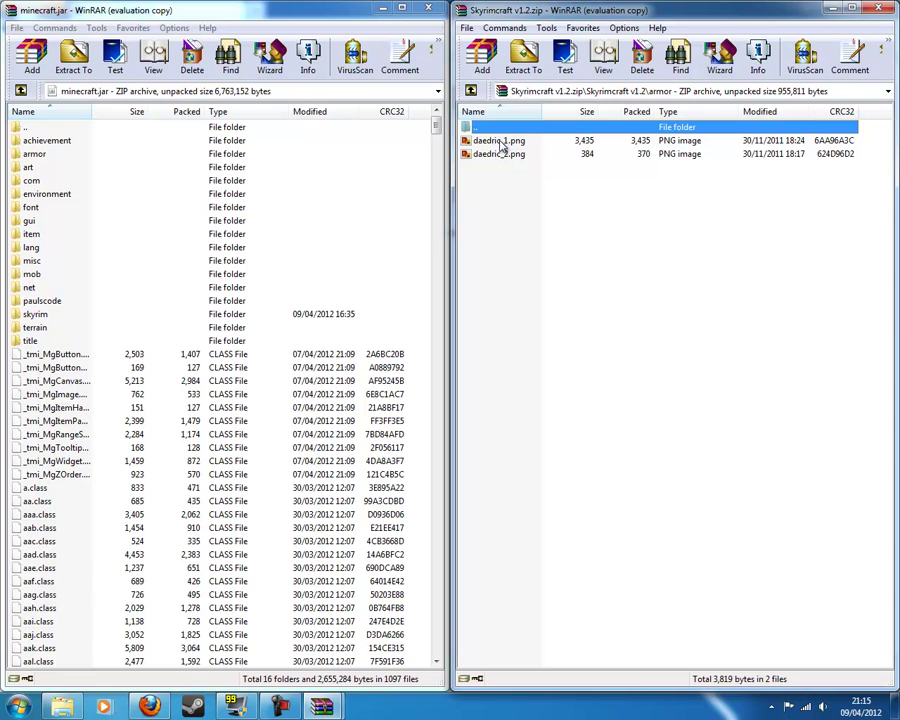
{"action": "double_click", "coordinate": [60, 156]}
{"action": "left_click_drag", "start_coordinate": [562, 228], "coordinate": [330, 250]}
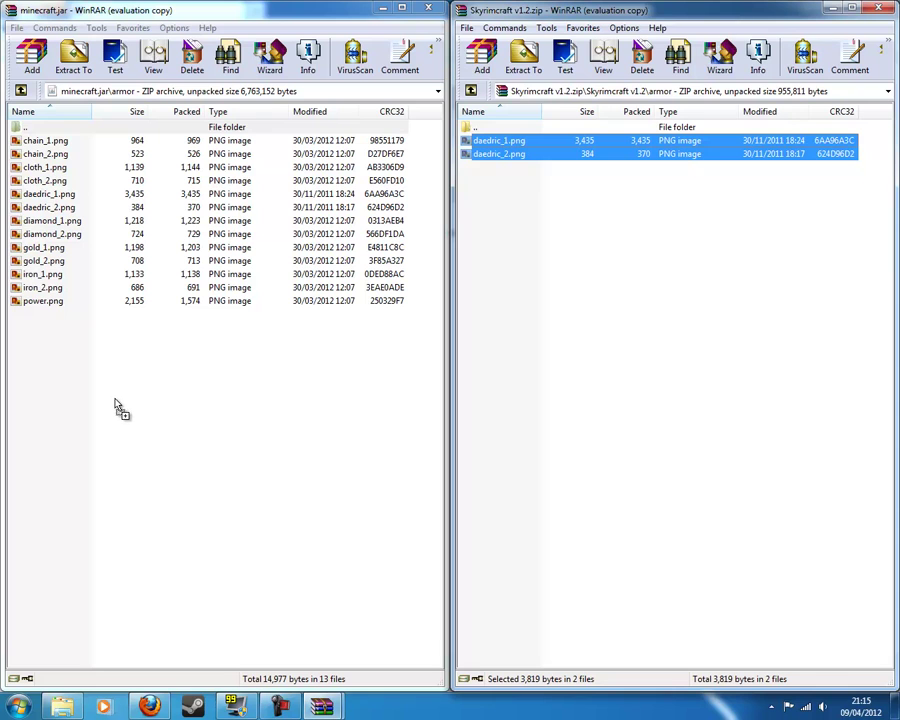
{"action": "left_click_drag", "start_coordinate": [115, 408], "coordinate": [745, 290]}
Step: Copy all 7 Skyrimcraft title files into minecraft.jar's title folder, then return to the archive root
{"action": "left_click", "coordinate": [470, 92]}
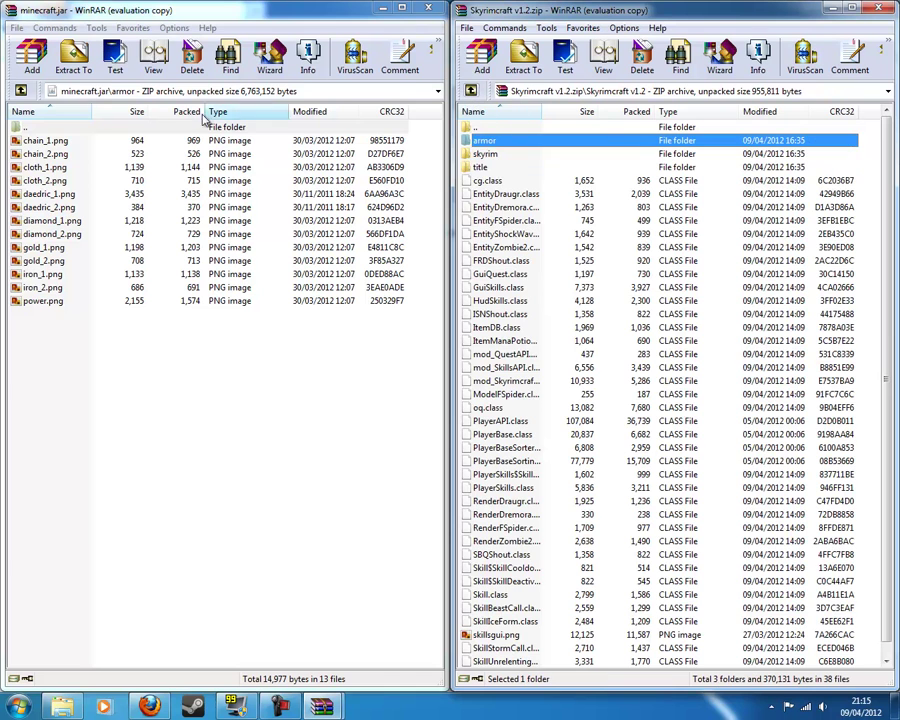
{"action": "left_click", "coordinate": [20, 91]}
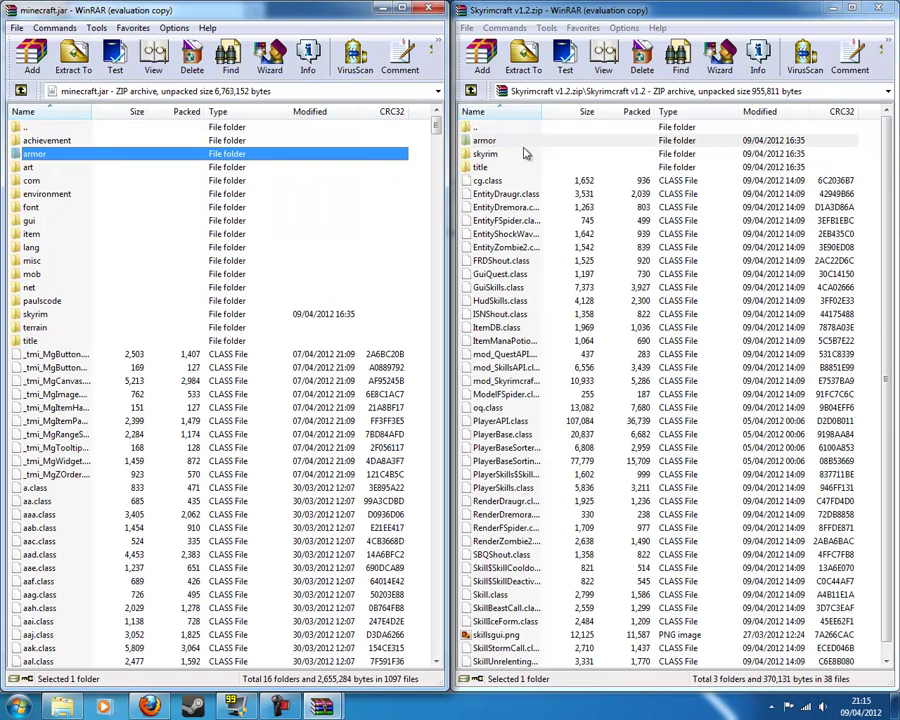
{"action": "double_click", "coordinate": [484, 167]}
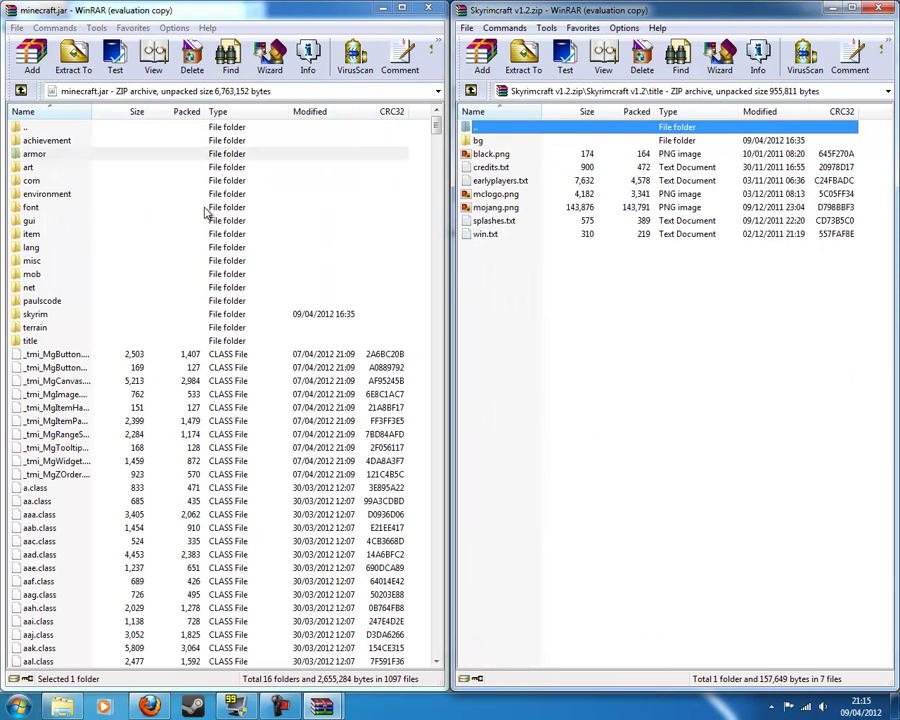
{"action": "double_click", "coordinate": [100, 341]}
{"action": "left_click_drag", "start_coordinate": [628, 295], "coordinate": [629, 143]}
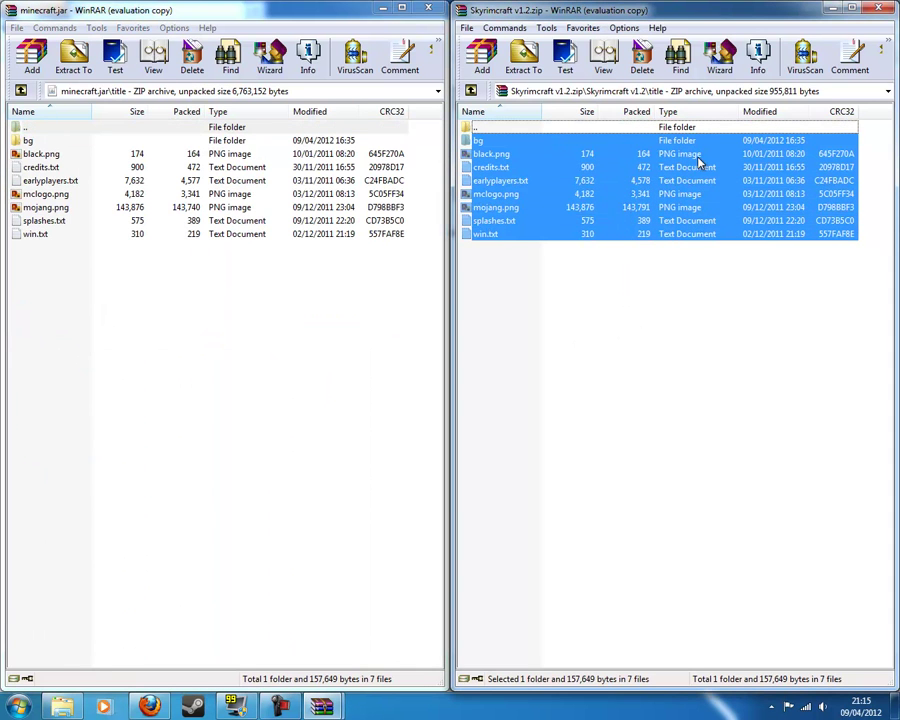
{"action": "left_click_drag", "start_coordinate": [700, 165], "coordinate": [213, 203]}
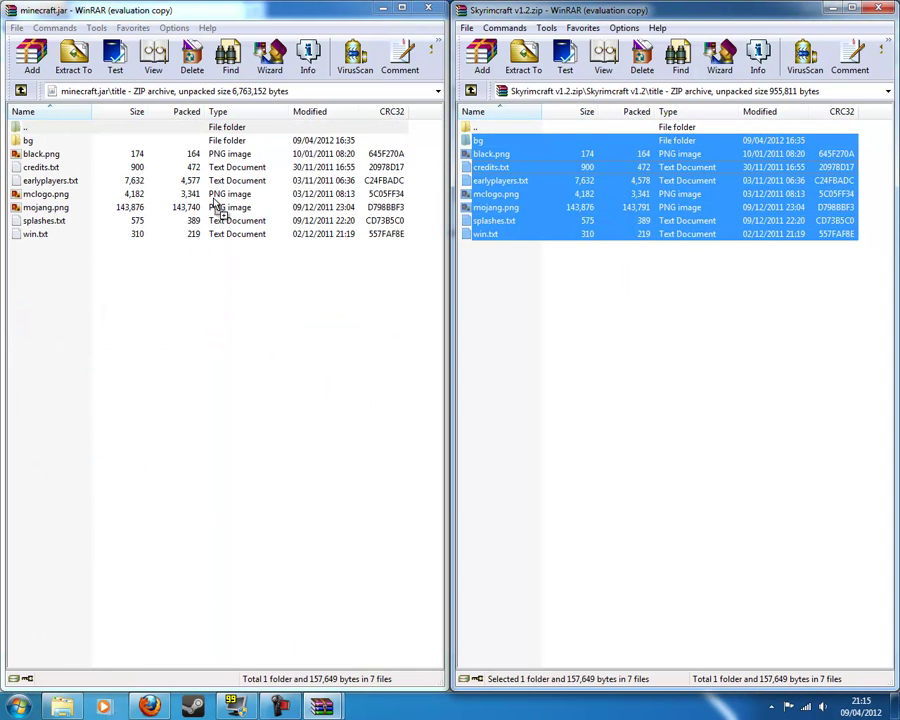
{"action": "left_click", "coordinate": [471, 91]}
Step: Drag the loose Skyrimcraft class files and skyrimgui.png into minecraft.jar's top level
{"action": "left_click", "coordinate": [19, 92]}
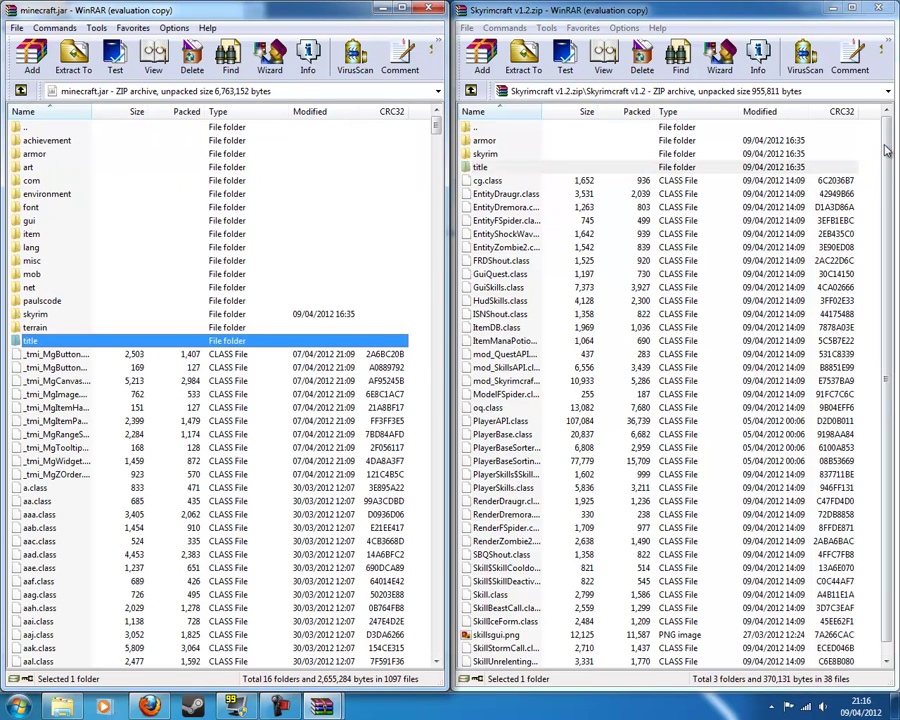
{"action": "left_click", "coordinate": [868, 184]}
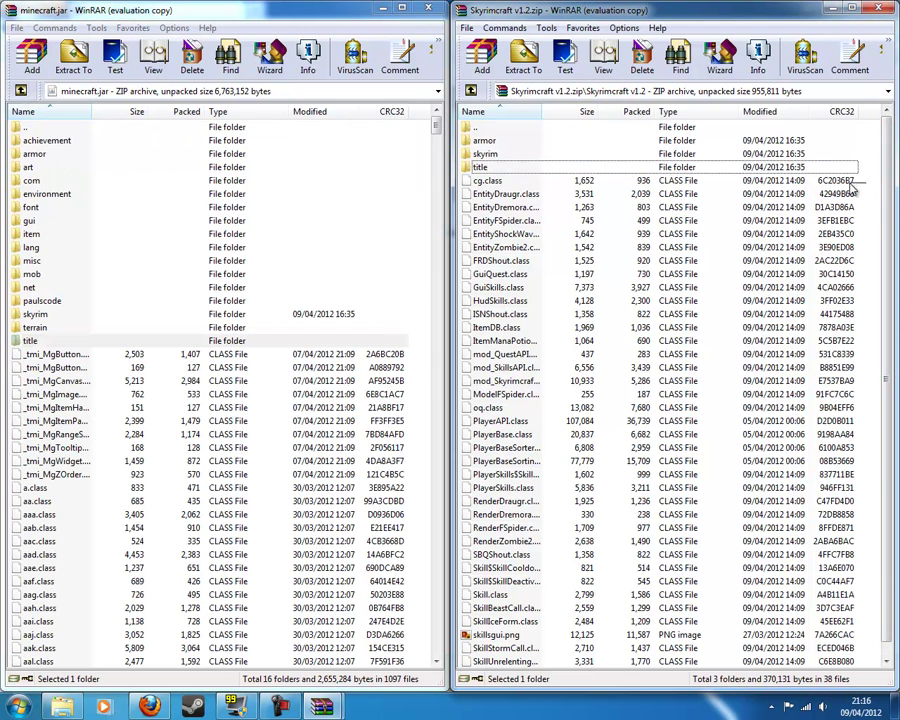
{"action": "left_click_drag", "start_coordinate": [848, 181], "coordinate": [640, 700]}
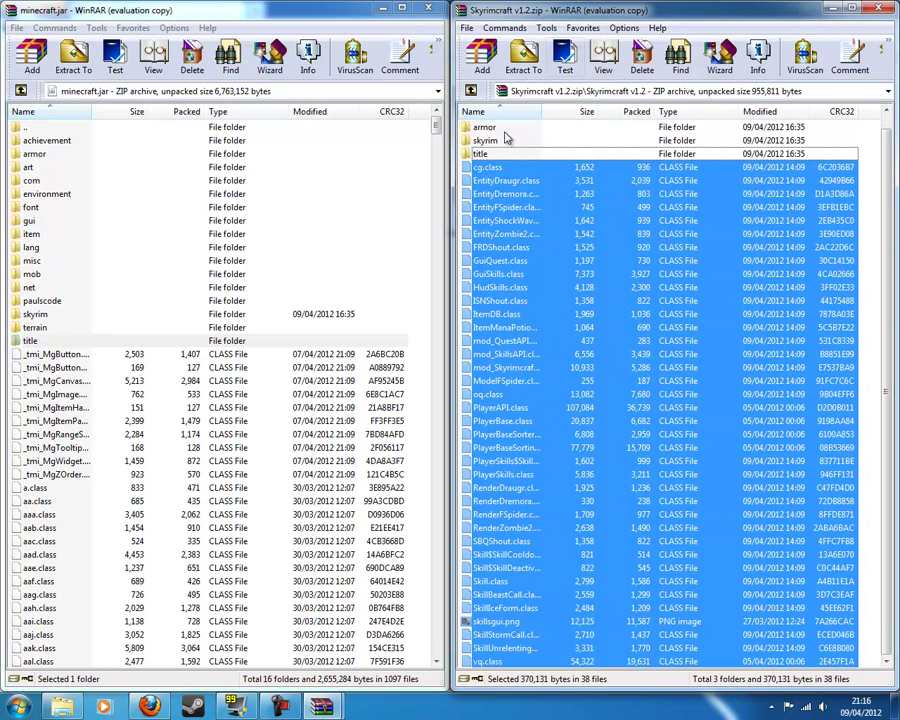
{"action": "left_click_drag", "start_coordinate": [656, 298], "coordinate": [45, 462]}
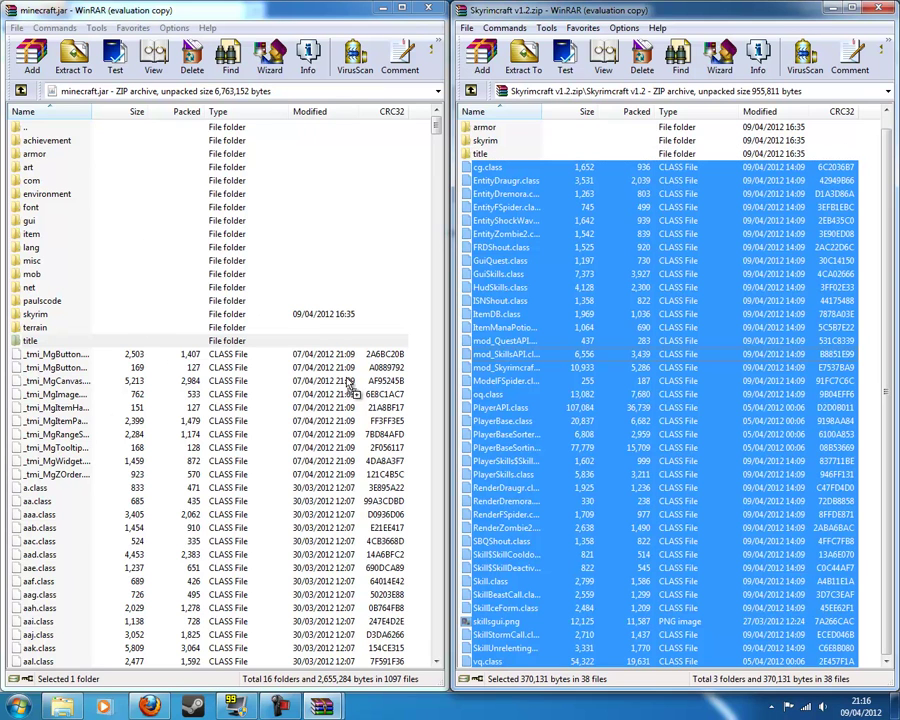
{"action": "left_click_drag", "start_coordinate": [348, 387], "coordinate": [200, 385]}
{"action": "left_click_drag", "start_coordinate": [679, 397], "coordinate": [742, 360]}
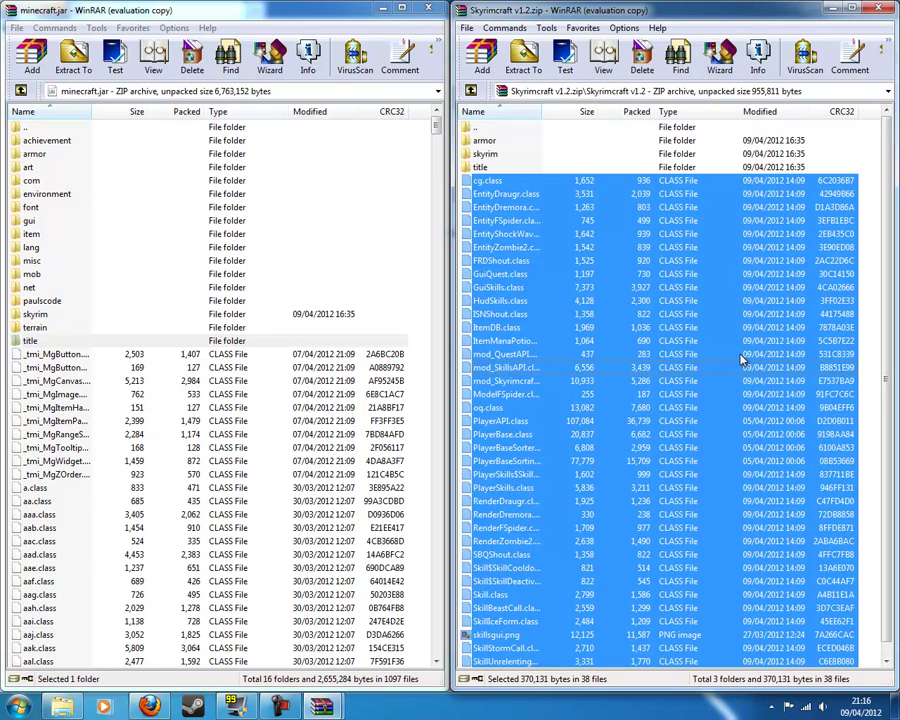
{"action": "left_click", "coordinate": [499, 157]}
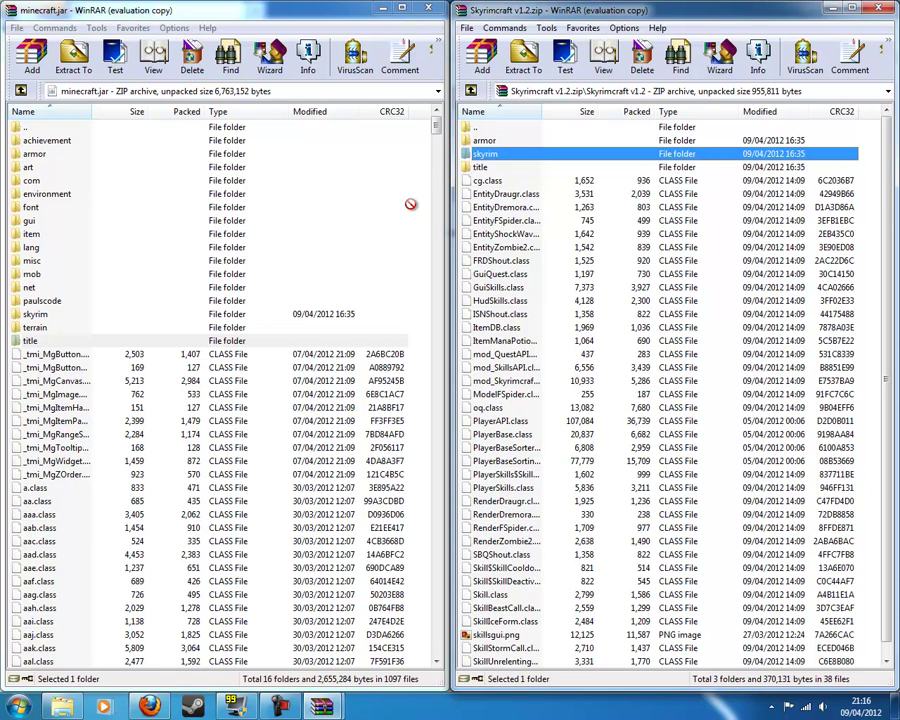
{"action": "left_click", "coordinate": [501, 220]}
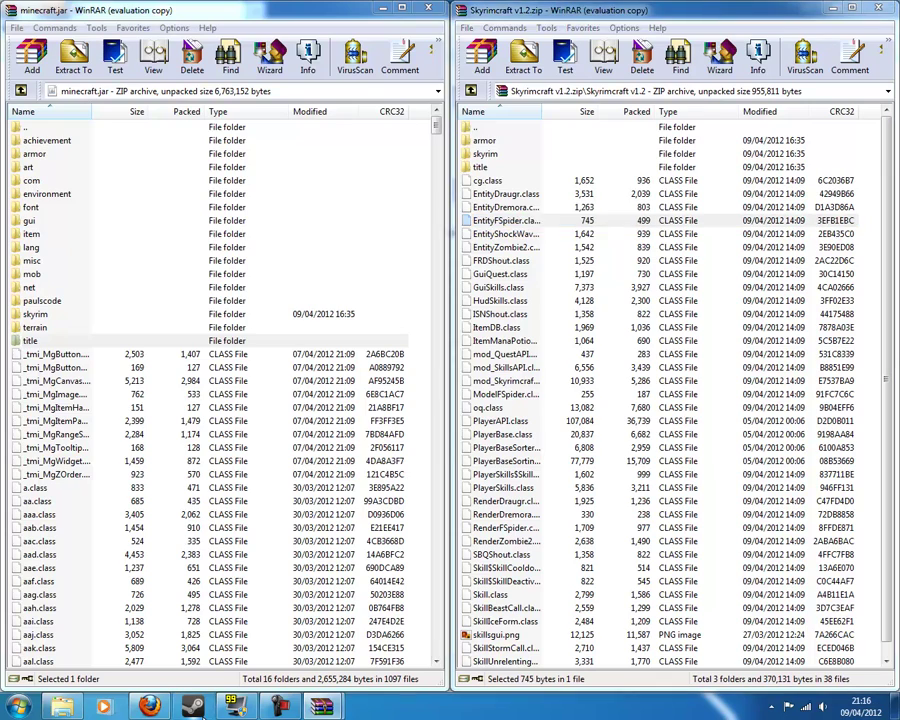
Step: Start Minecraft from Steam's Games library and log in through the launcher
{"action": "left_click", "coordinate": [192, 706]}
{"action": "left_click", "coordinate": [124, 14]}
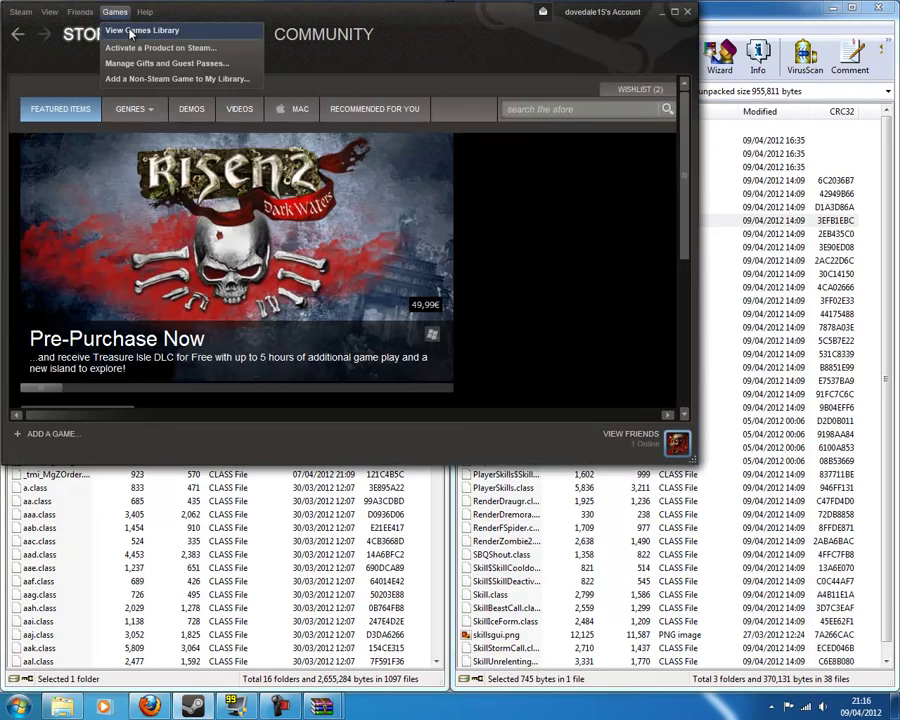
{"action": "left_click", "coordinate": [128, 30]}
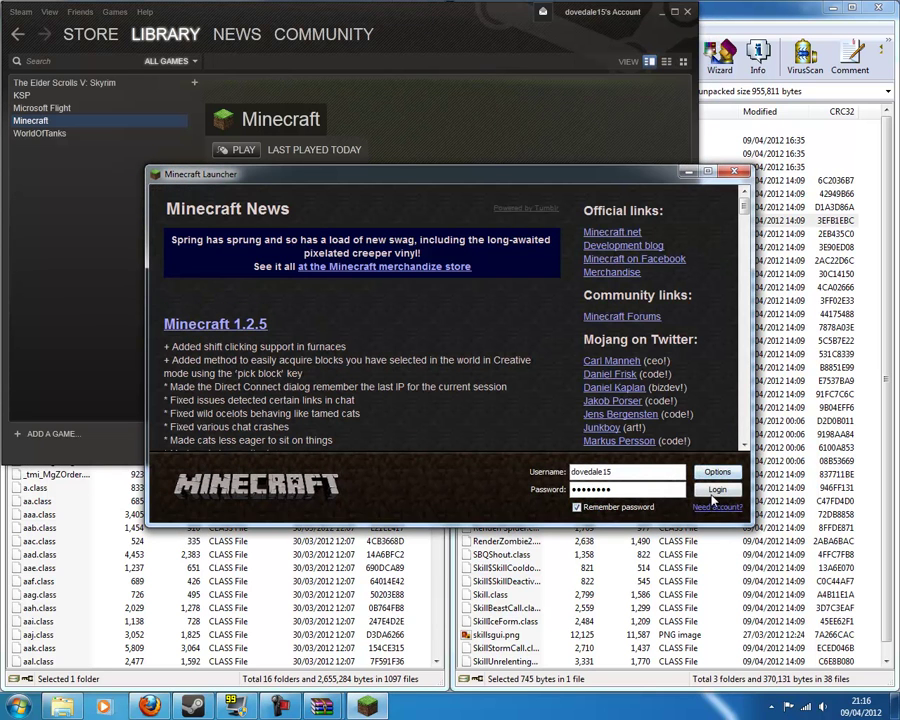
{"action": "left_click", "coordinate": [716, 490]}
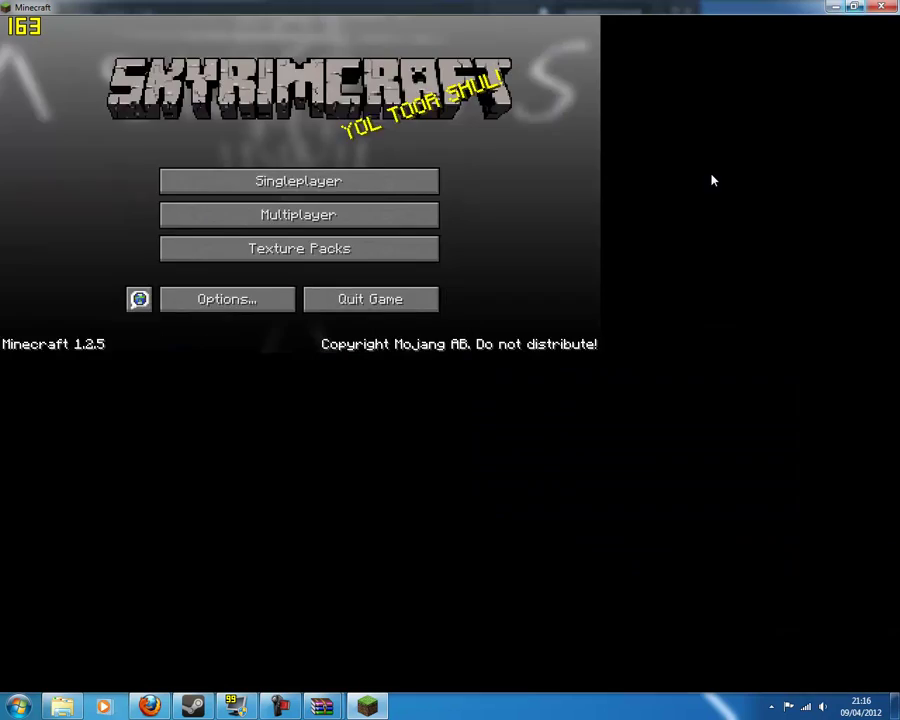
Step: Maximize the game, check the texture packs, then load the saved Singleplayer world
{"action": "left_click", "coordinate": [707, 172]}
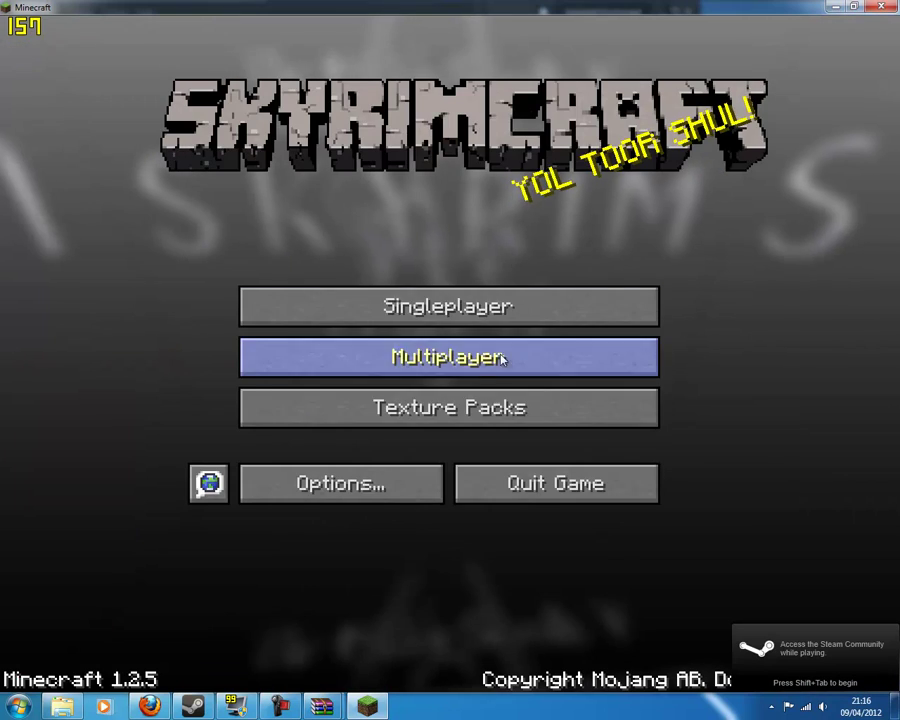
{"action": "left_click", "coordinate": [489, 425]}
{"action": "left_click", "coordinate": [506, 622]}
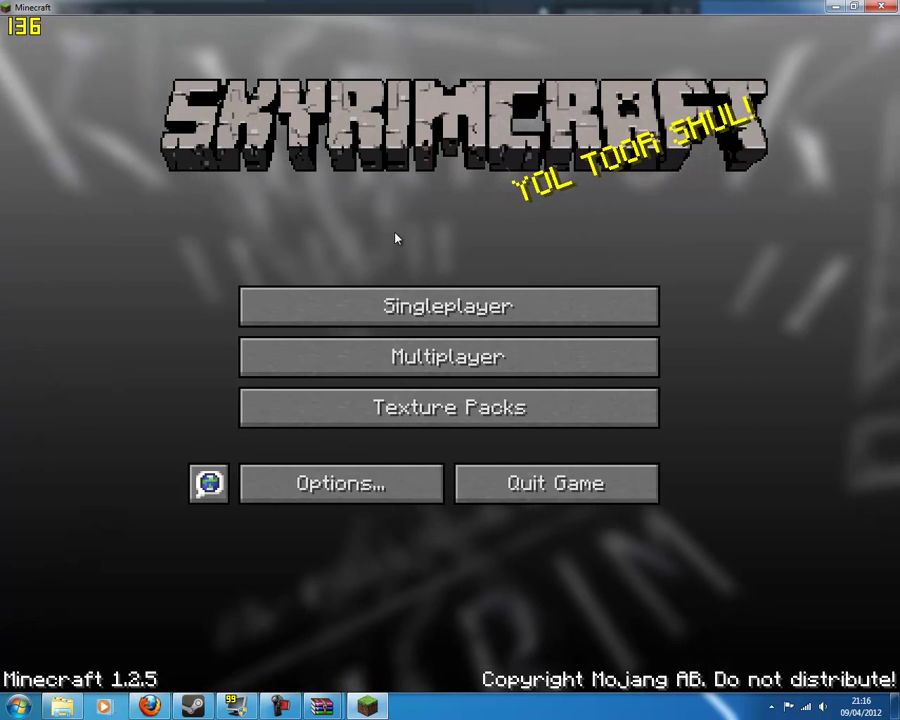
{"action": "left_click", "coordinate": [432, 320]}
{"action": "double_click", "coordinate": [318, 250]}
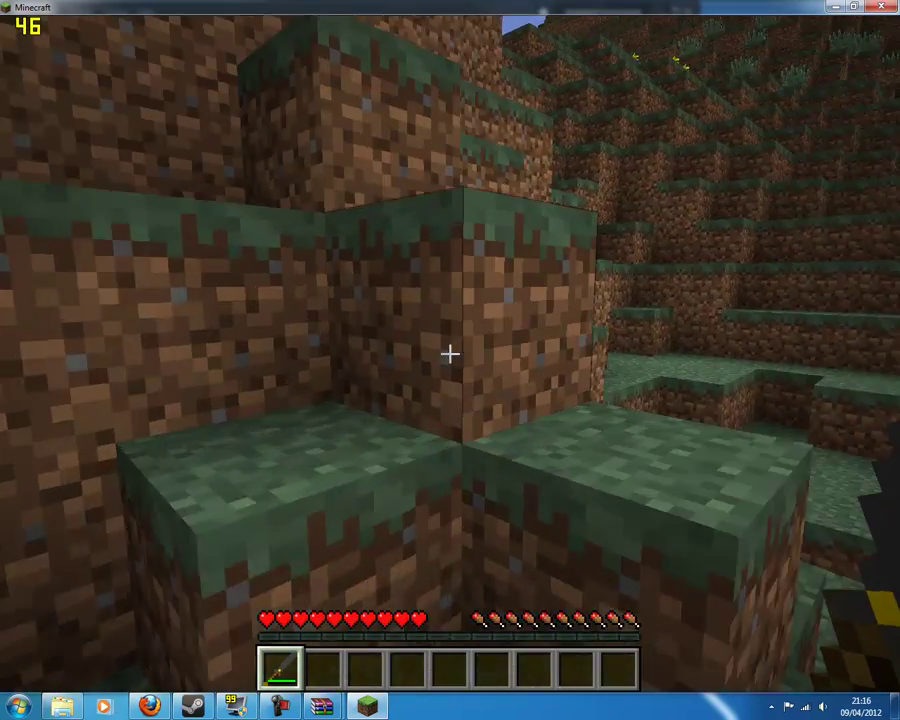
Step: Drop the held item and toggle the inventory and its item catalogue
{"action": "key", "text": "q"}
{"action": "key", "text": "e"}
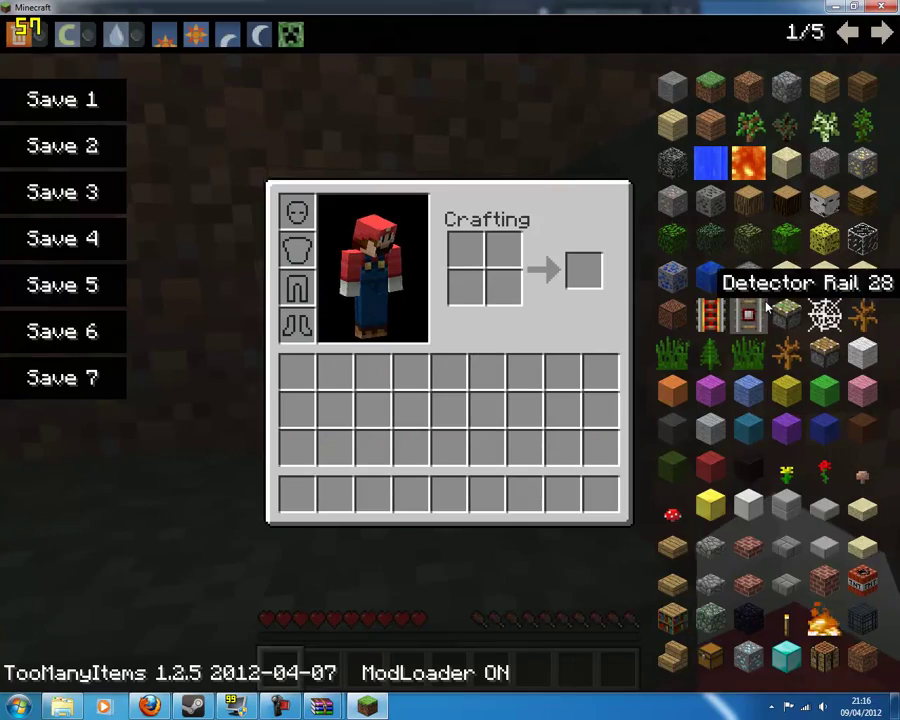
{"action": "key", "text": "o"}
{"action": "key", "text": "e"}
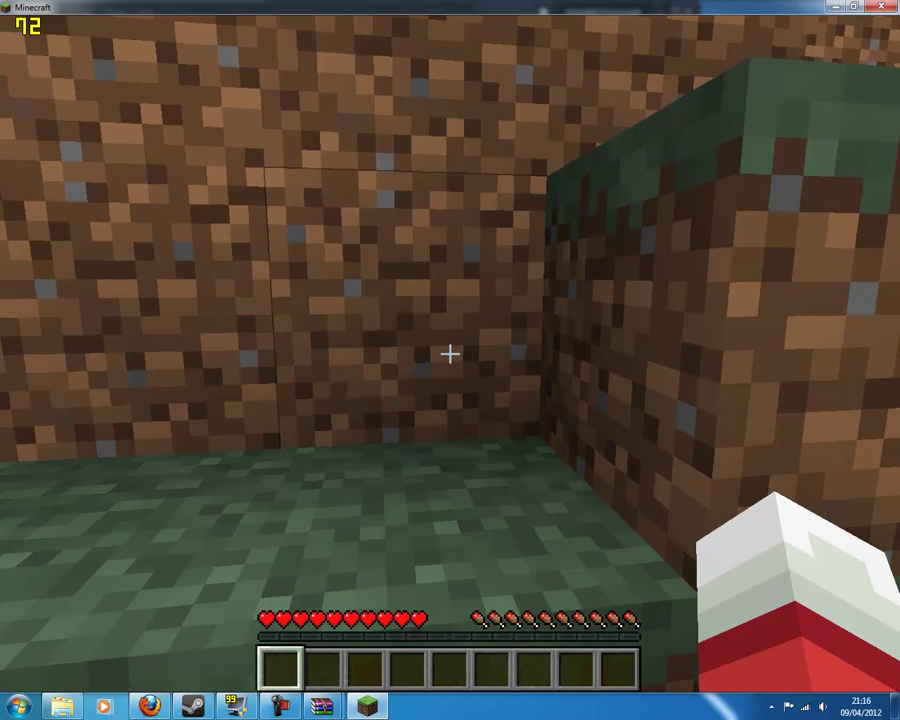
{"action": "key", "text": "e"}
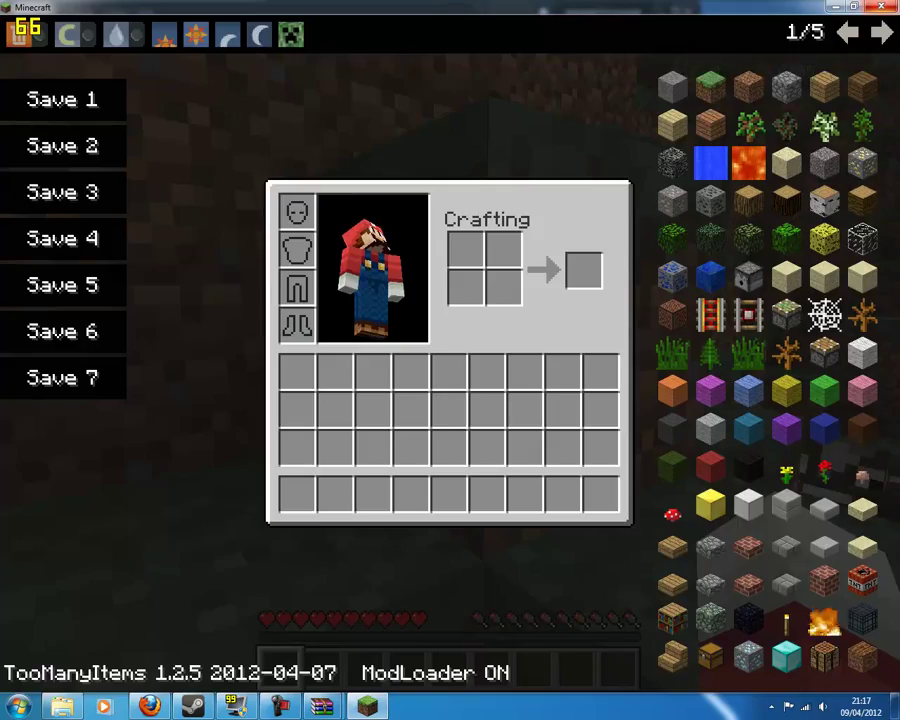
{"action": "key", "text": "e"}
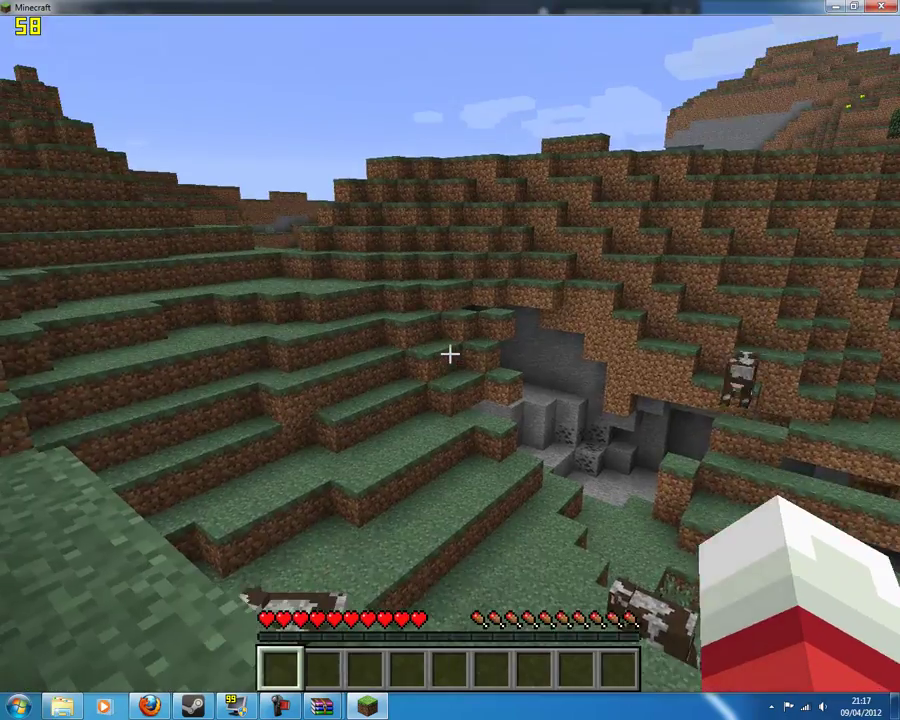
Step: Page the TooManyItems catalogue back to page 3 of 5, viewing Steel Ingot and Dragon Soul
{"action": "key", "text": "e"}
{"action": "left_click", "coordinate": [848, 35]}
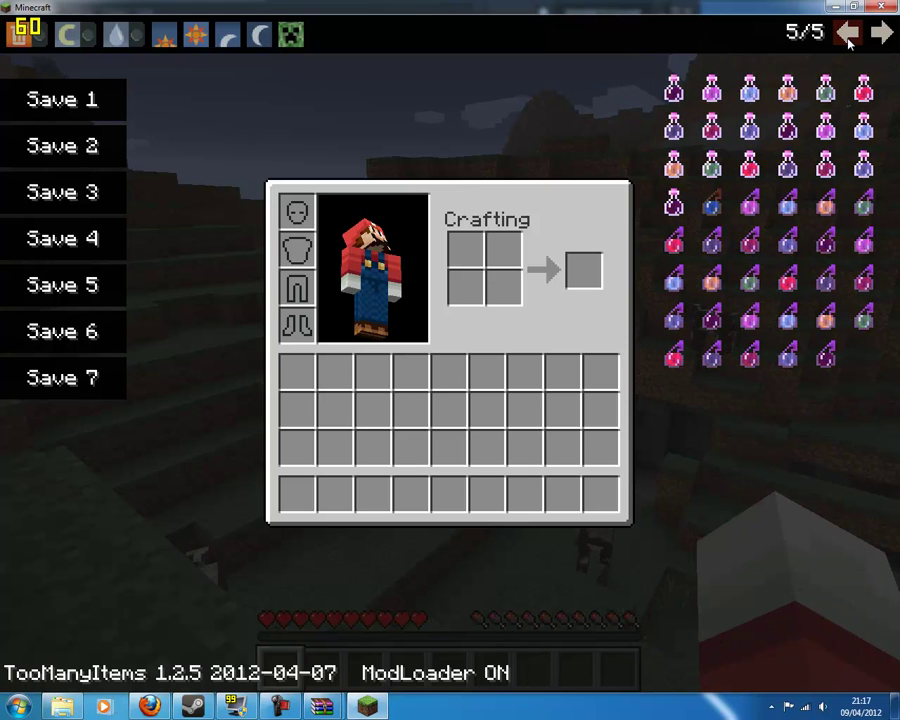
{"action": "left_click", "coordinate": [848, 36]}
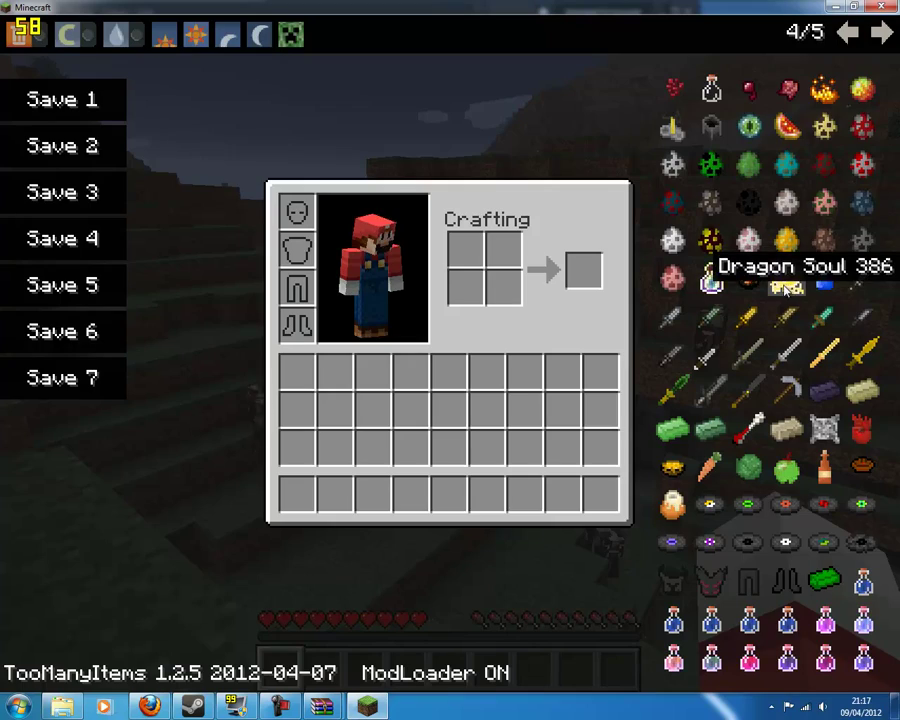
{"action": "left_click", "coordinate": [845, 35]}
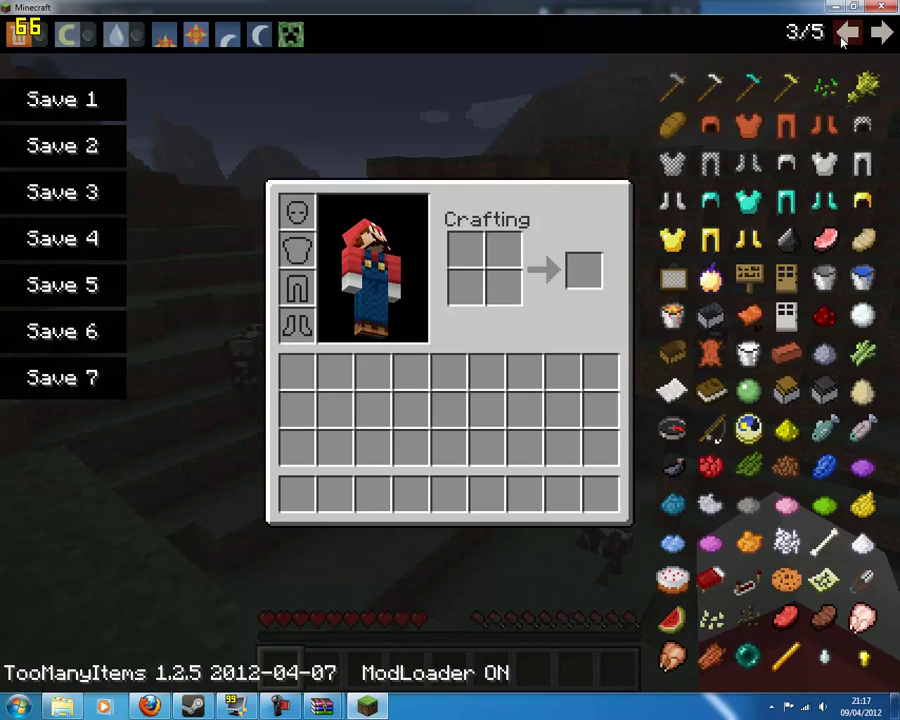
{"action": "key", "text": "e"}
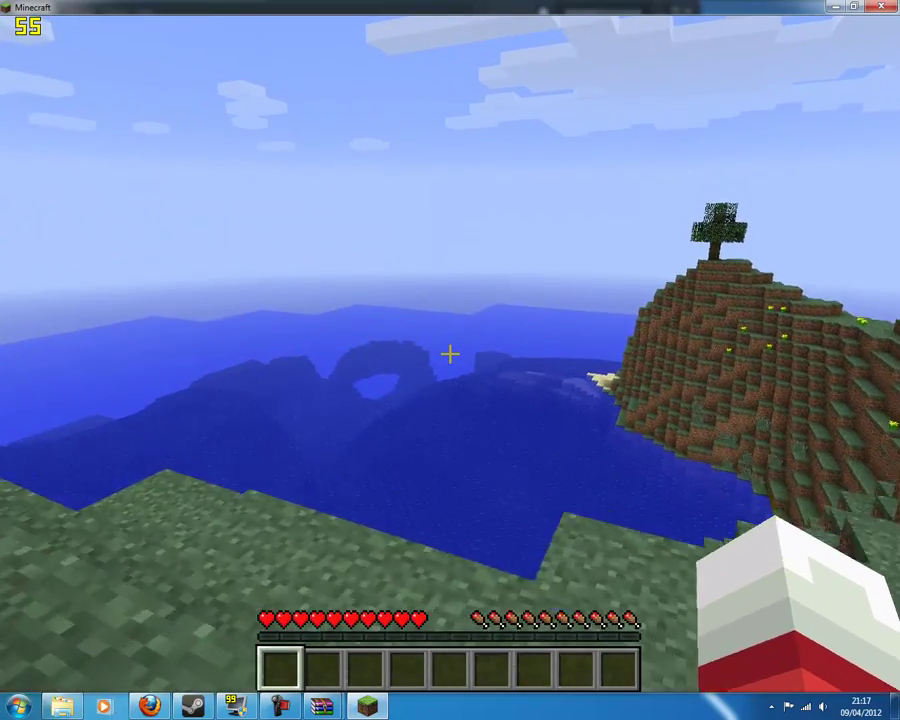
Step: Walk to the dirt mountain and jump up its grass ledges above the ocean
{"action": "key", "text": "w"}
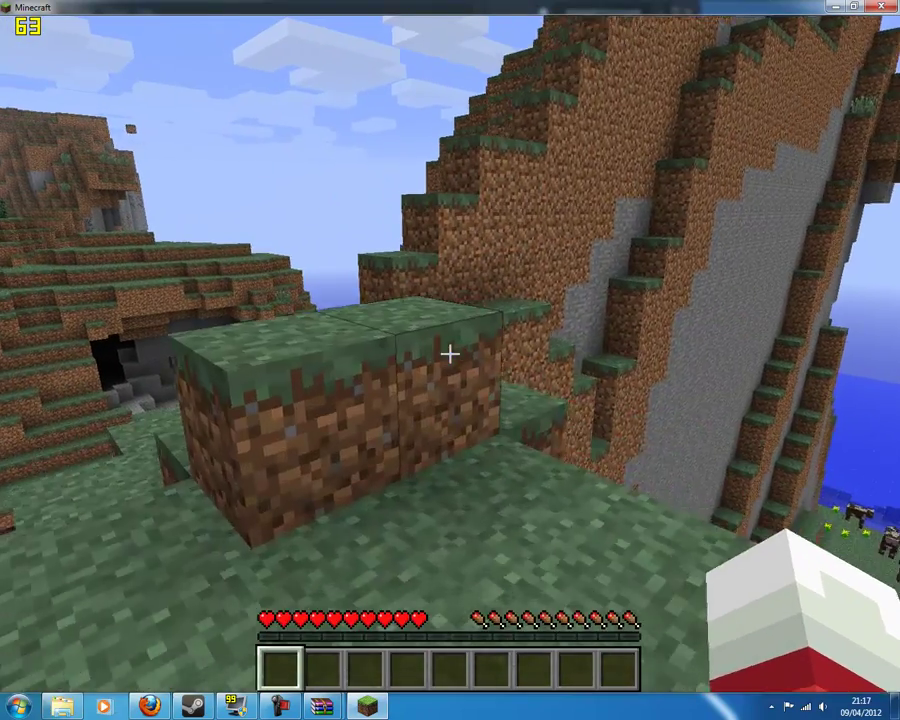
{"action": "key", "text": "space"}
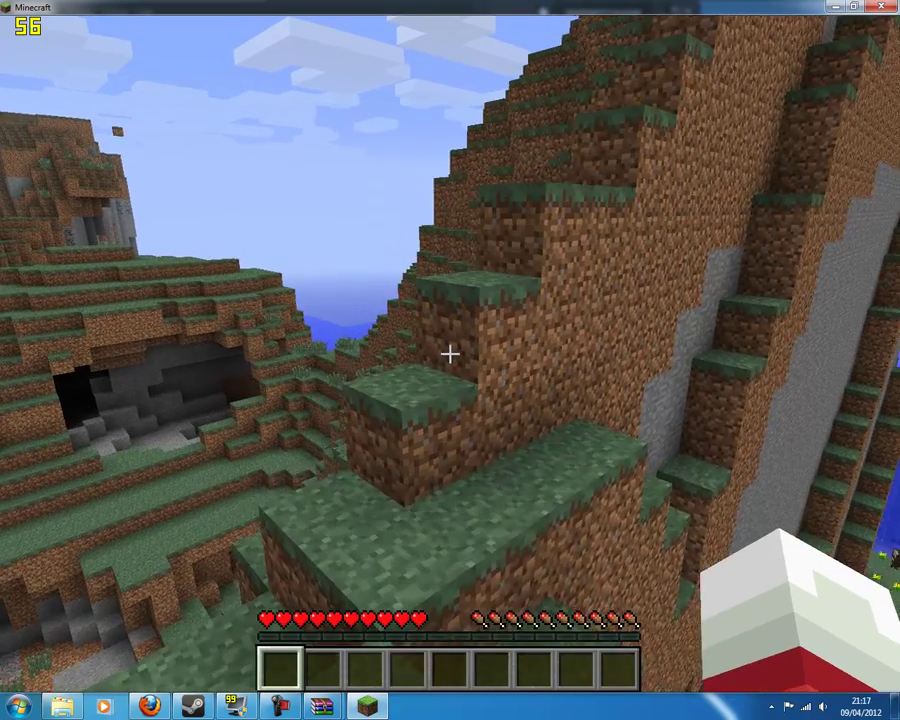
{"action": "key", "text": "w"}
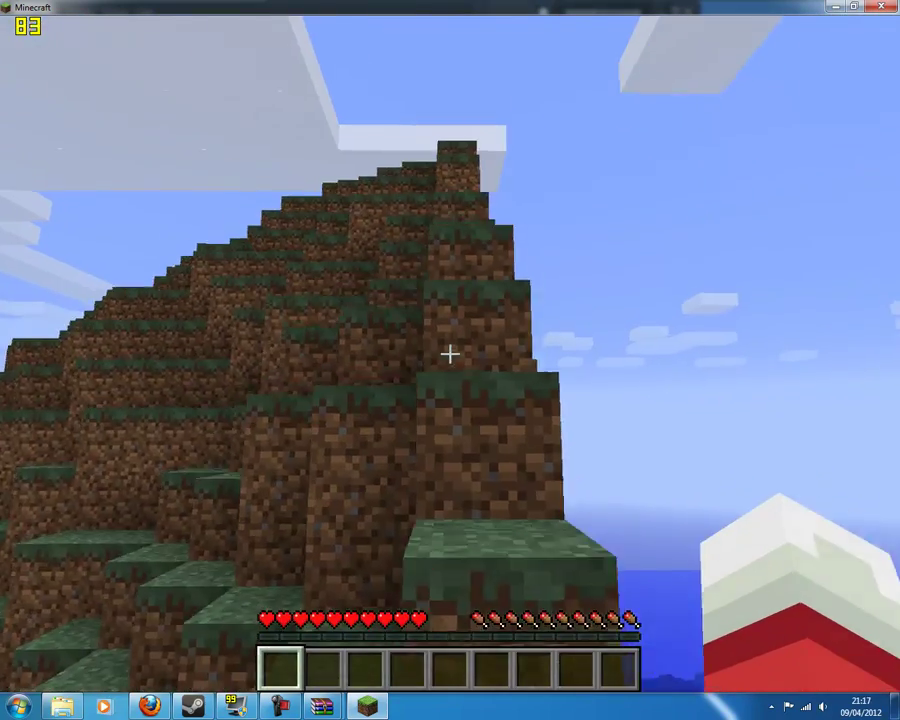
{"action": "key", "text": "w"}
{"action": "key", "text": "space"}
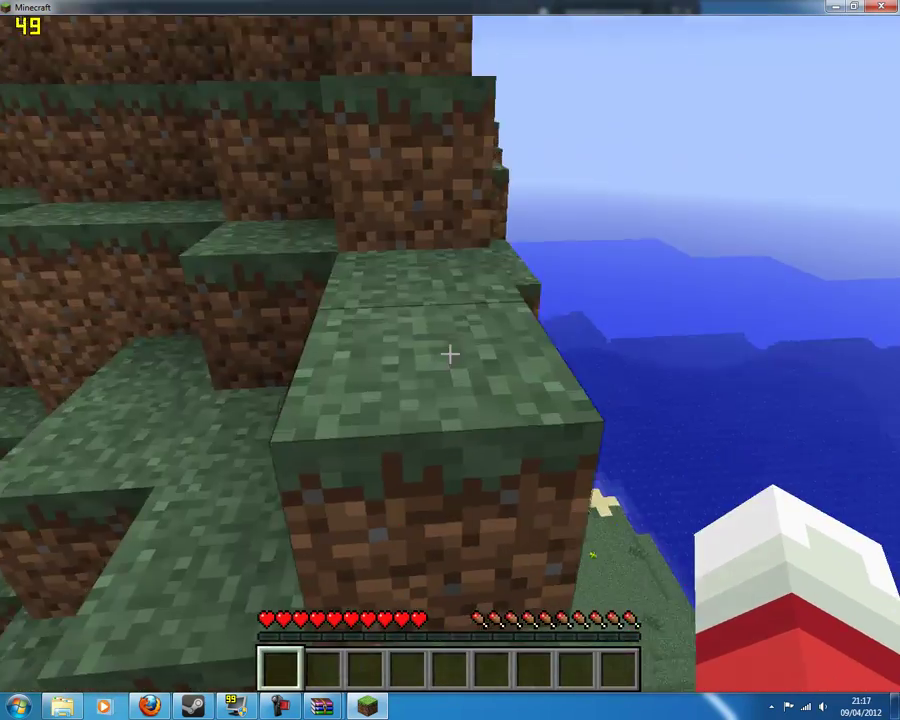